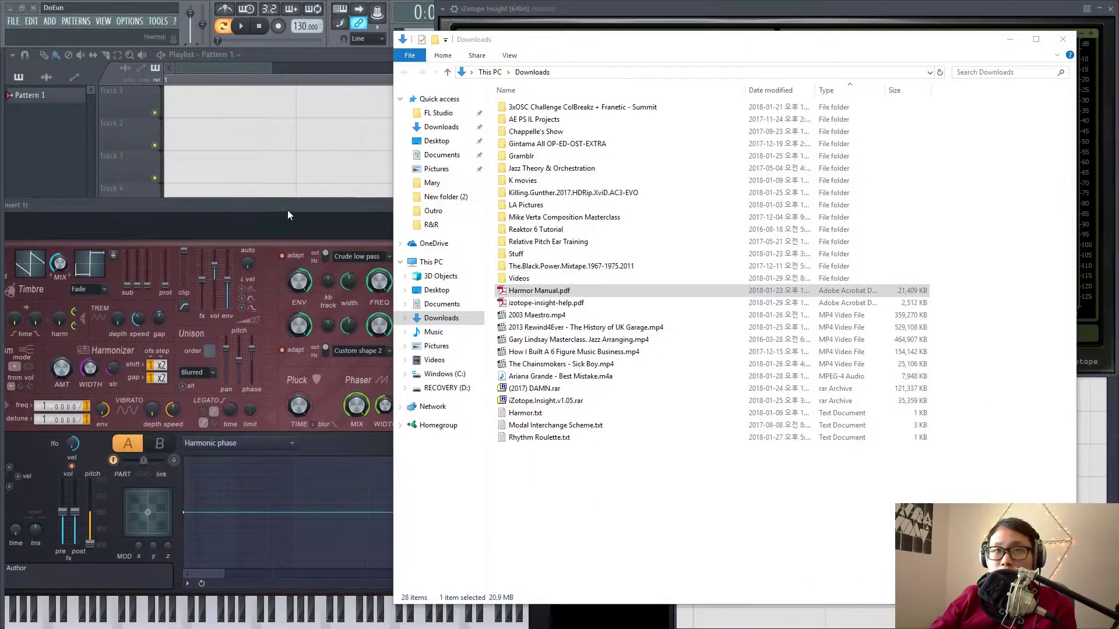
Step: Load Harmor's Default preset and reposition its window so the Phaser section is in view
click(288, 211)
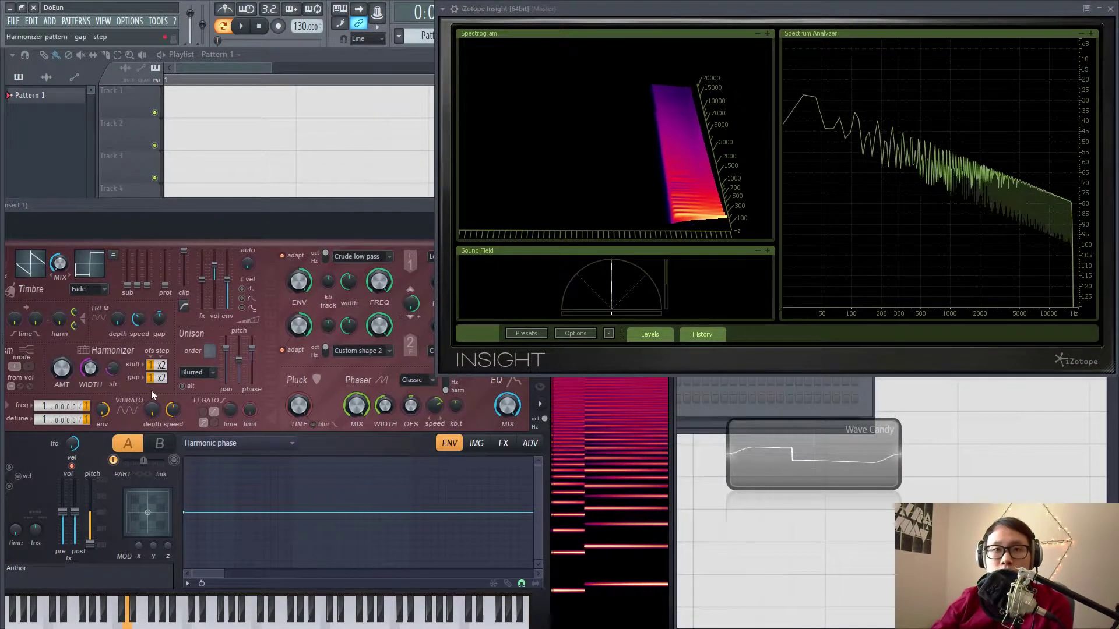
drag(166, 206, 279, 188)
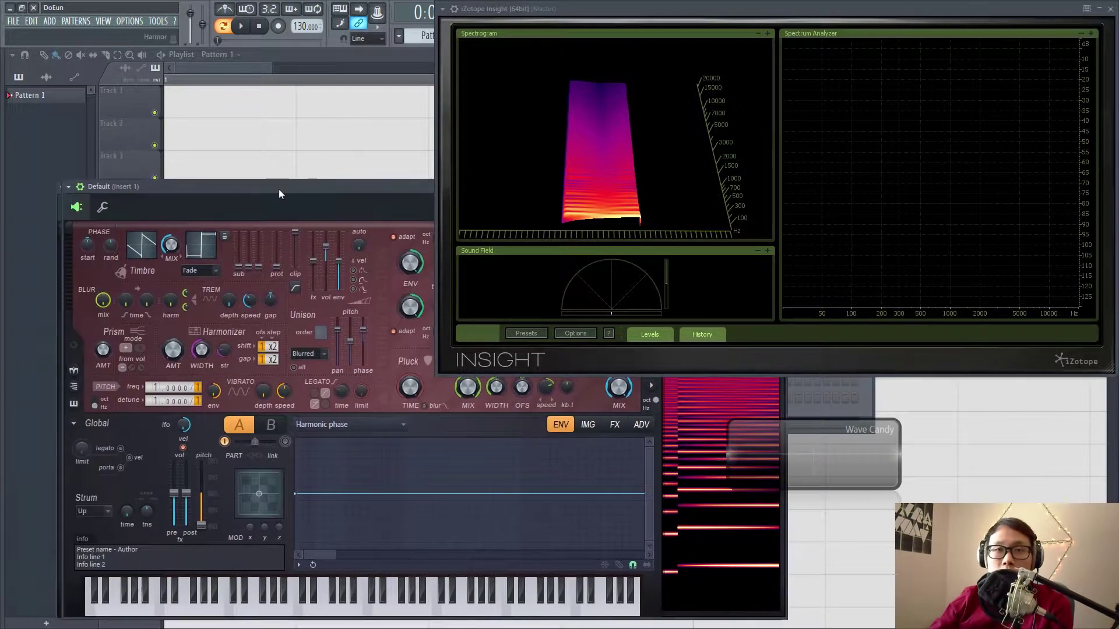
click(80, 207)
mouse_move(113, 220)
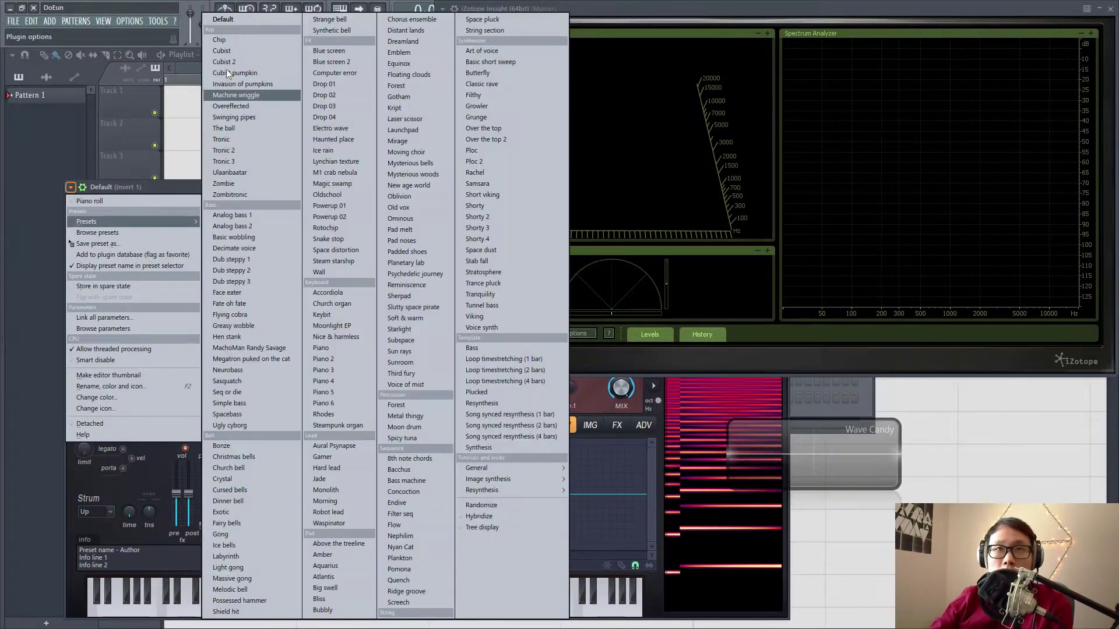
click(222, 19)
drag(271, 188, 69, 204)
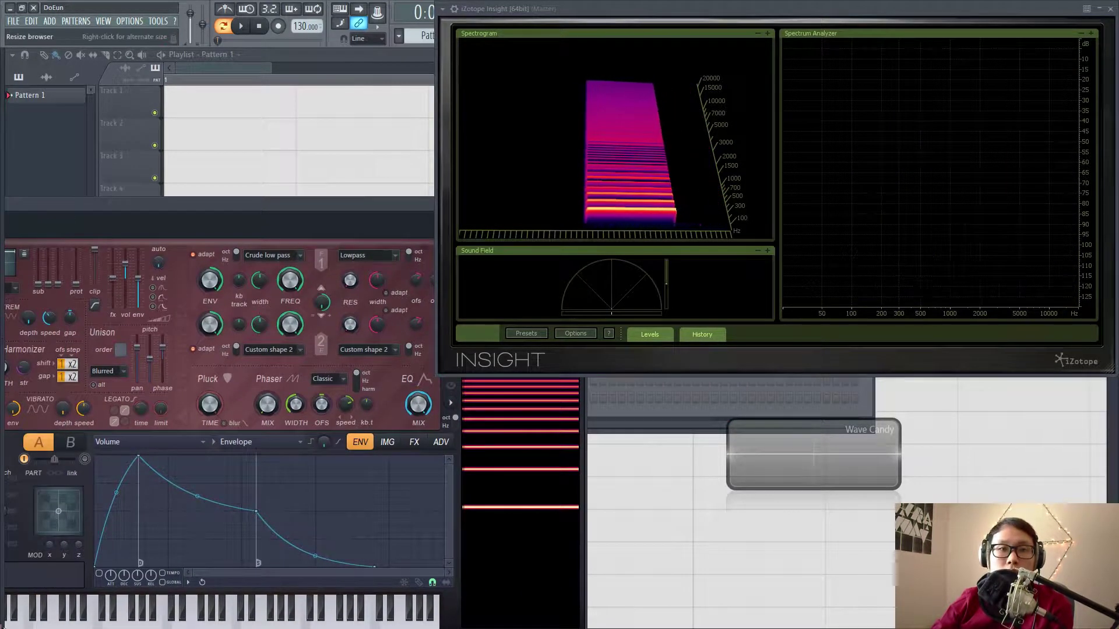
drag(11, 512, 11, 542)
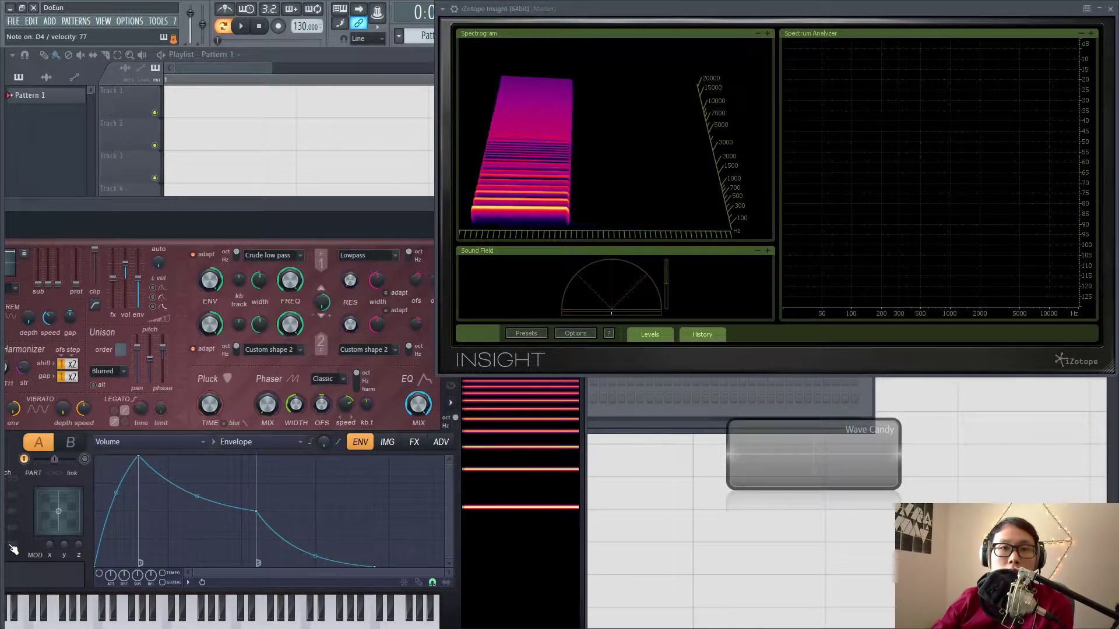
drag(188, 204, 68, 180)
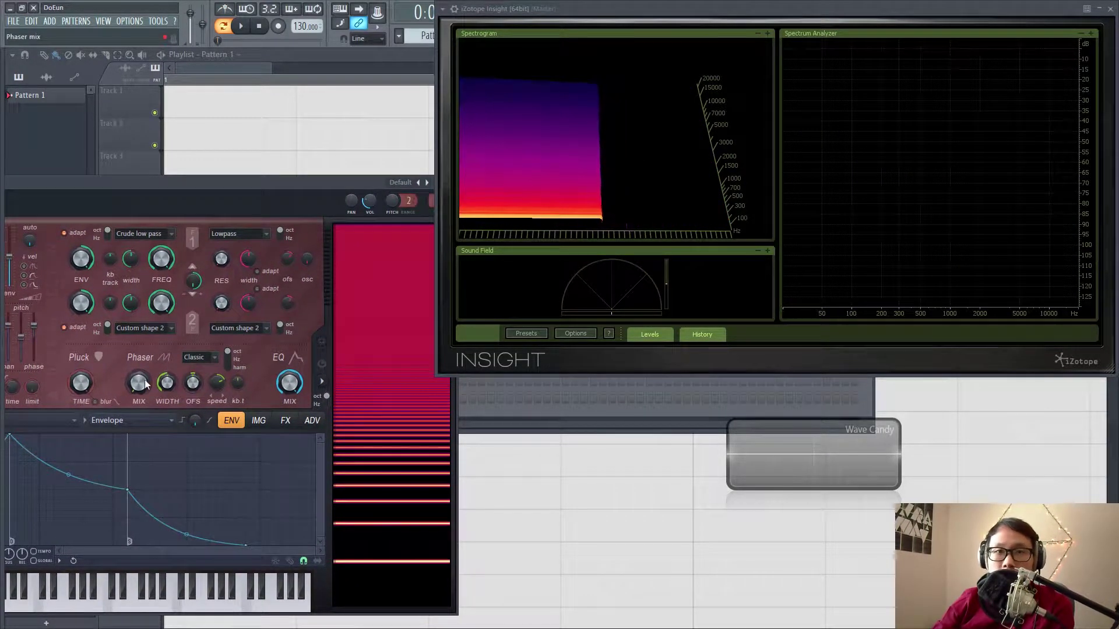
Step: Raise the Phaser mix and vary its width, offset and motion speed while playing notes to compare the spectrum
drag(143, 386, 142, 361)
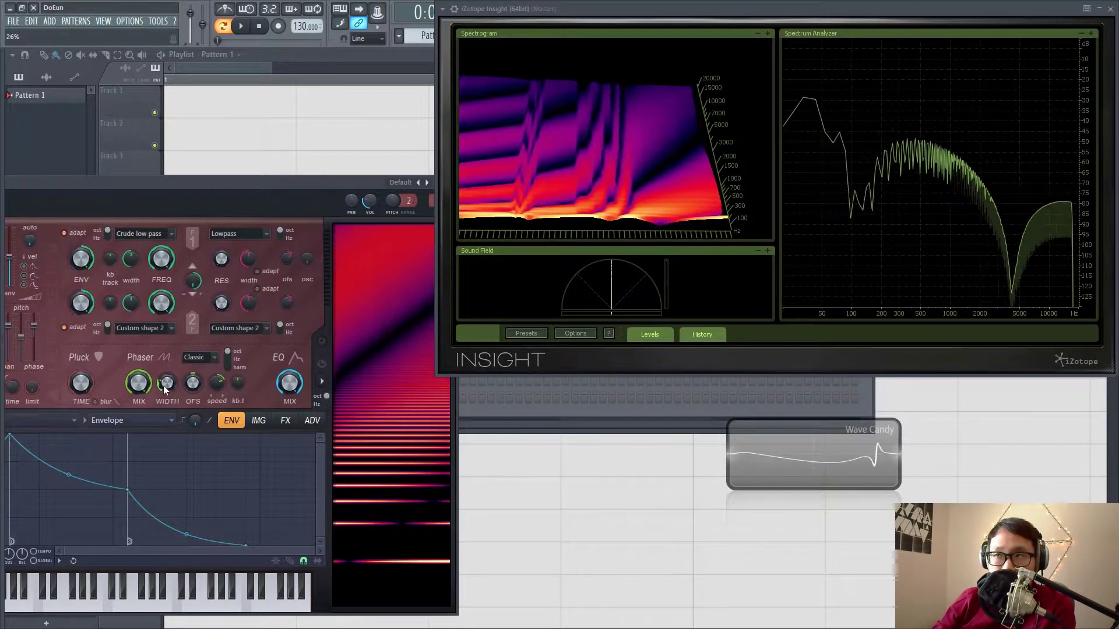
drag(165, 389, 165, 356)
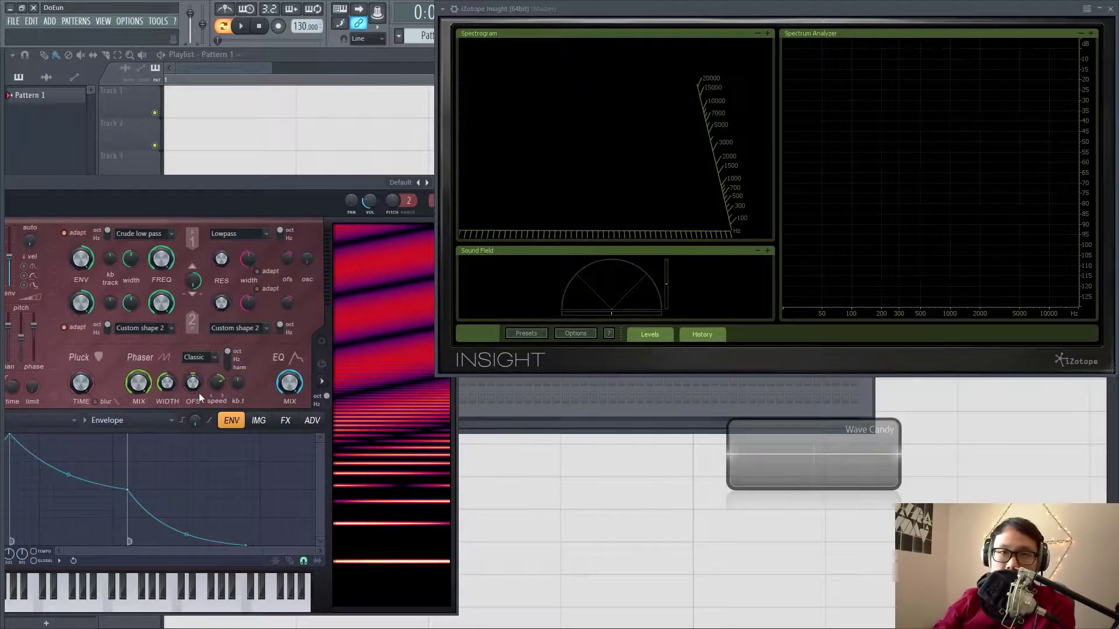
mouse_move(192, 384)
mouse_down()
mouse_move(192, 396)
mouse_move(193, 364)
mouse_up()
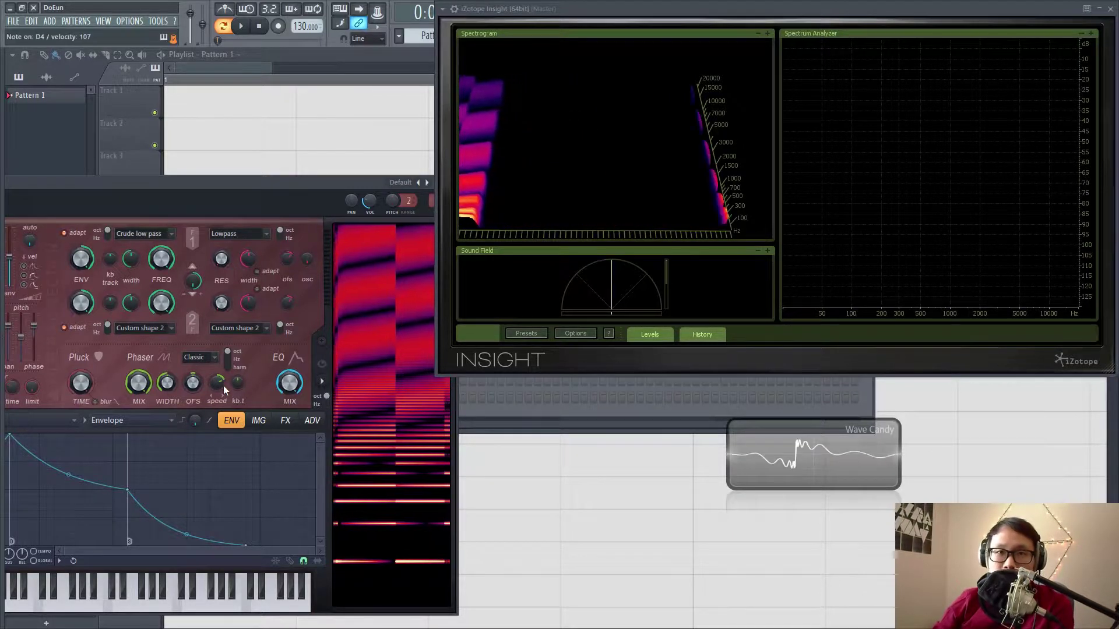
drag(221, 381, 221, 391)
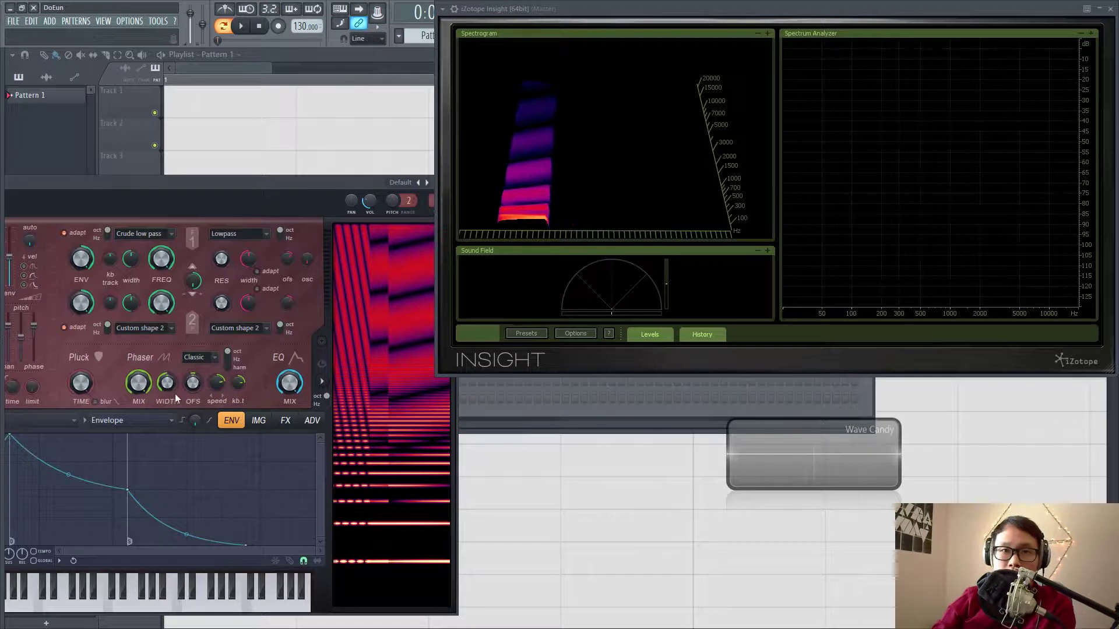
scroll(169, 388, down, 5)
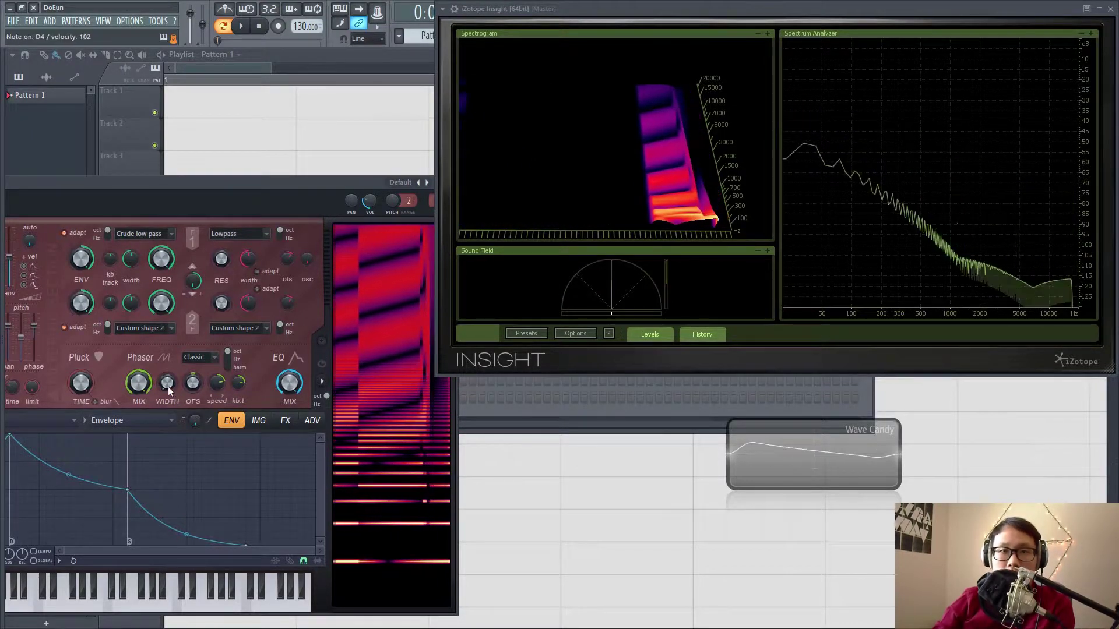
scroll(169, 387, up, 5)
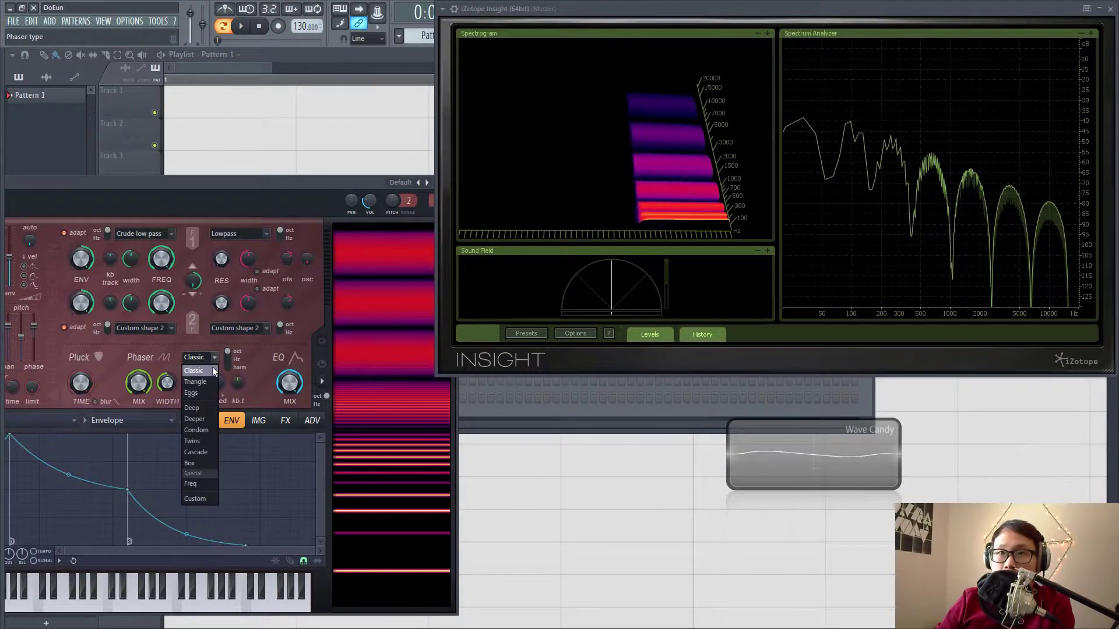
Step: Audition the Phaser types Triangle, Eggs, Deep and Deeper one after another
click(209, 381)
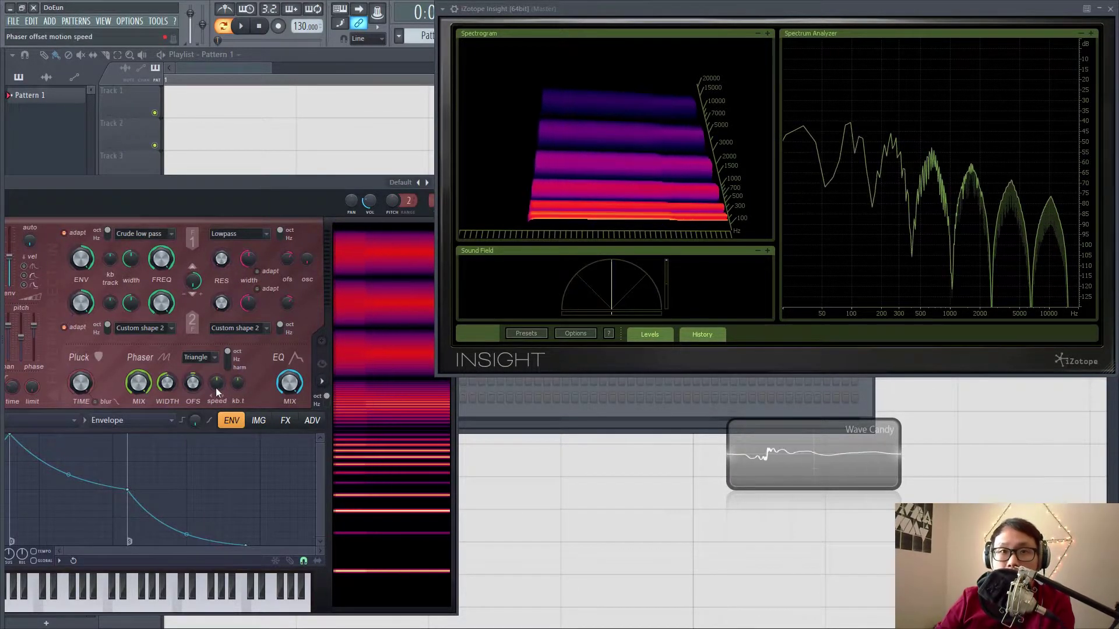
click(199, 357)
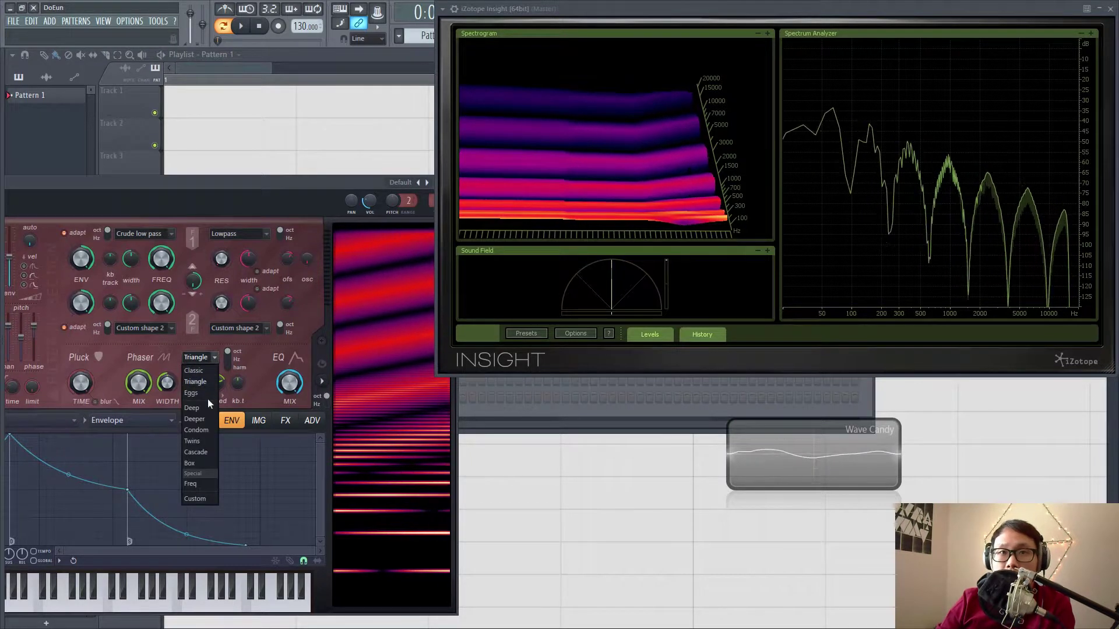
click(204, 393)
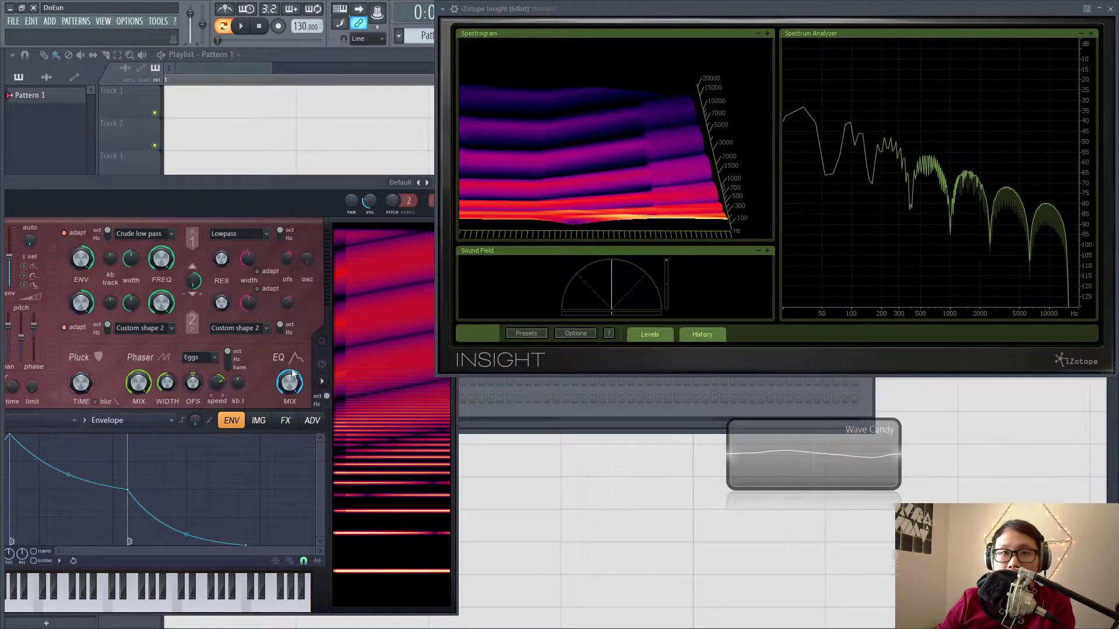
click(203, 407)
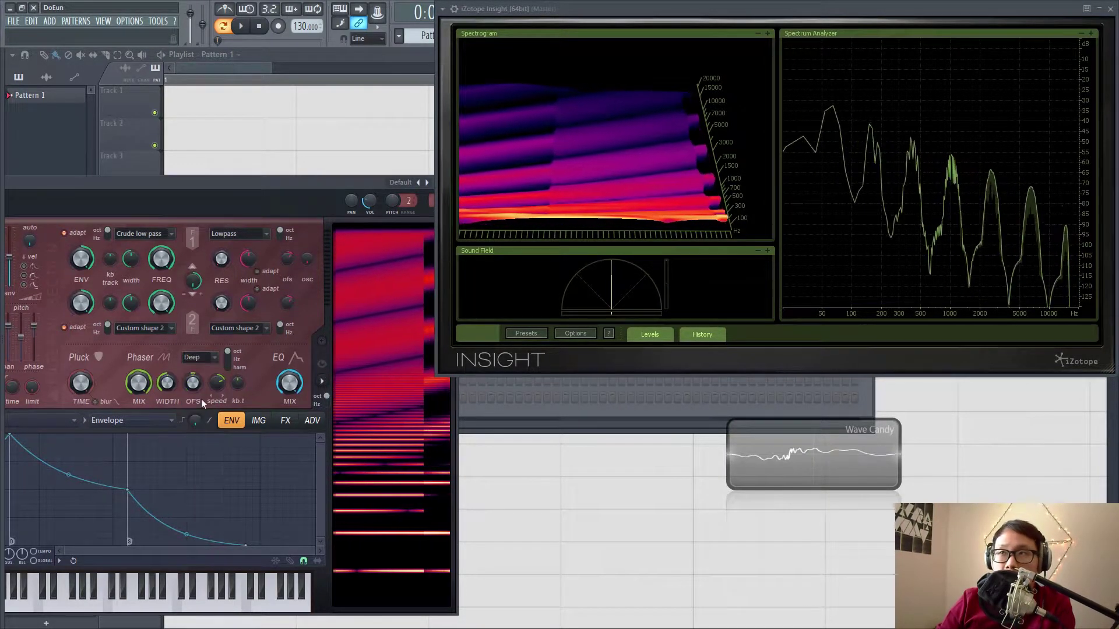
click(189, 362)
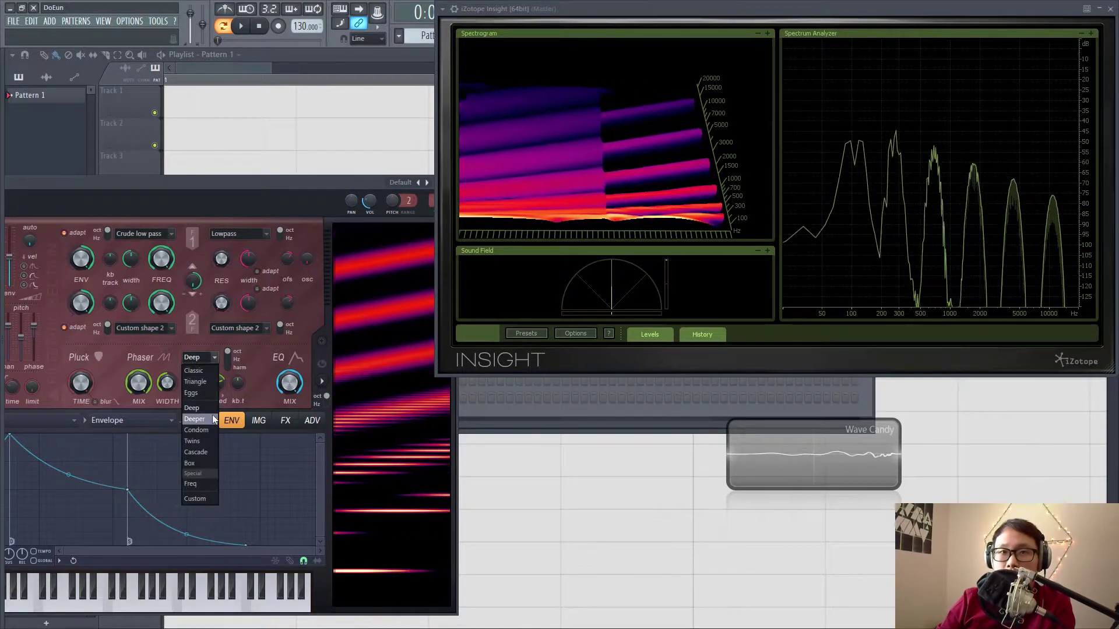
click(208, 407)
Step: Audition the Phaser types Condom and Twins, comparing their peaks in the spectrum analyzer
click(189, 358)
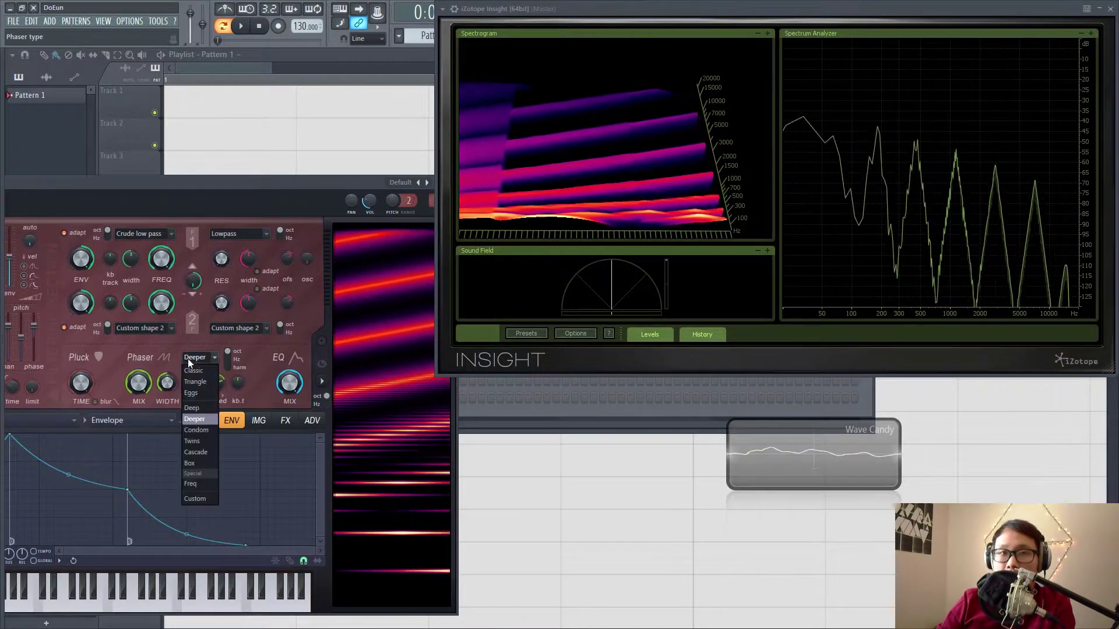
click(200, 433)
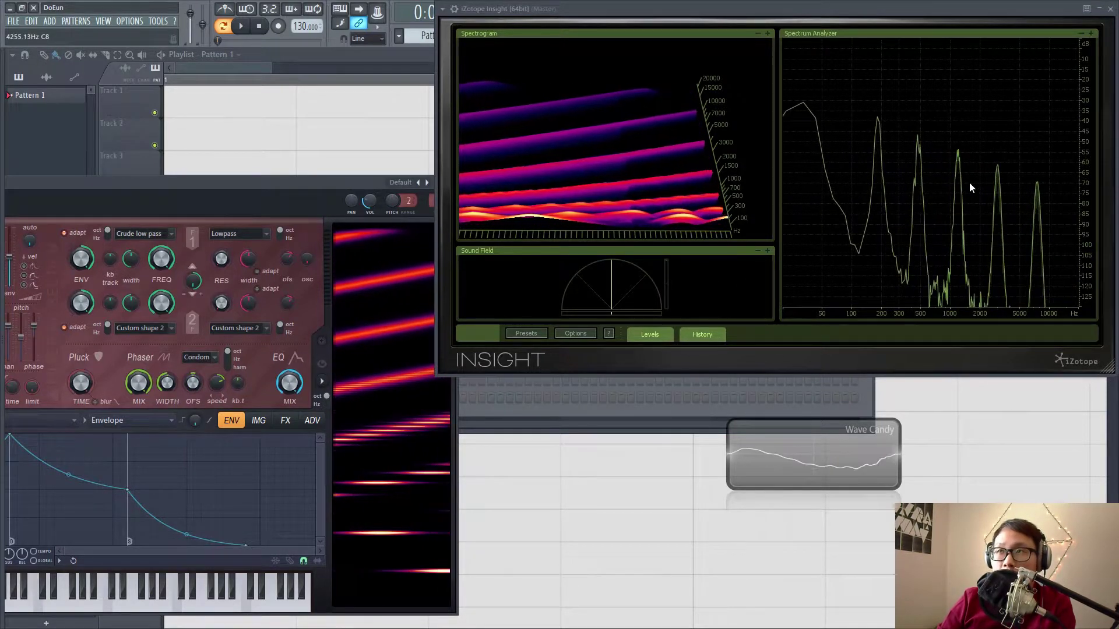
click(198, 358)
click(211, 440)
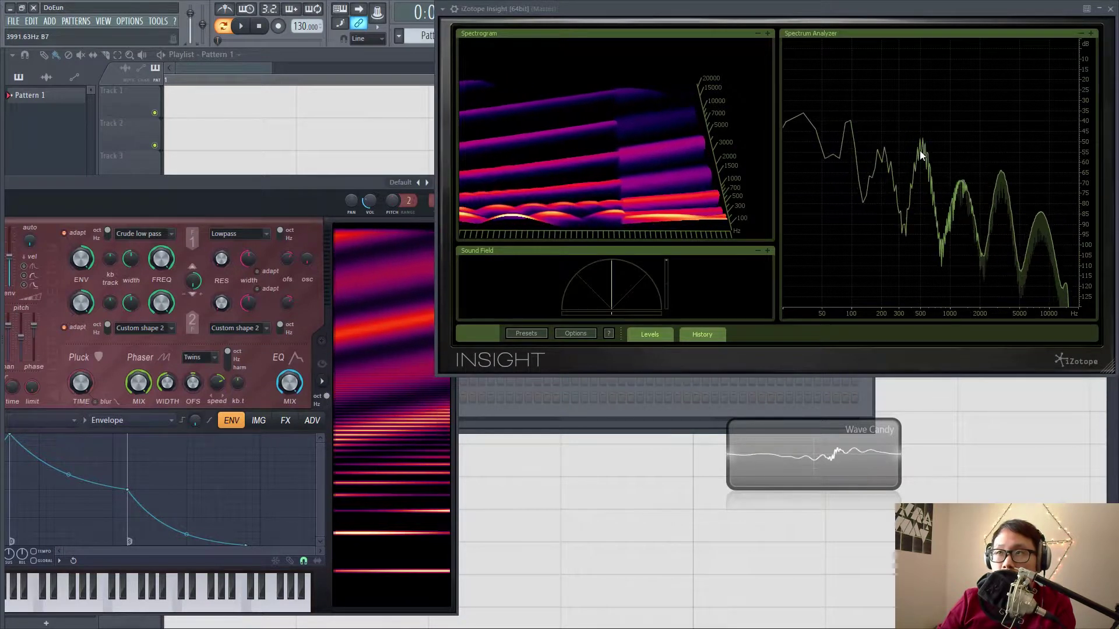
Step: Try the Cascade Phaser type with different widths, and switch the Phaser type to Box
click(198, 357)
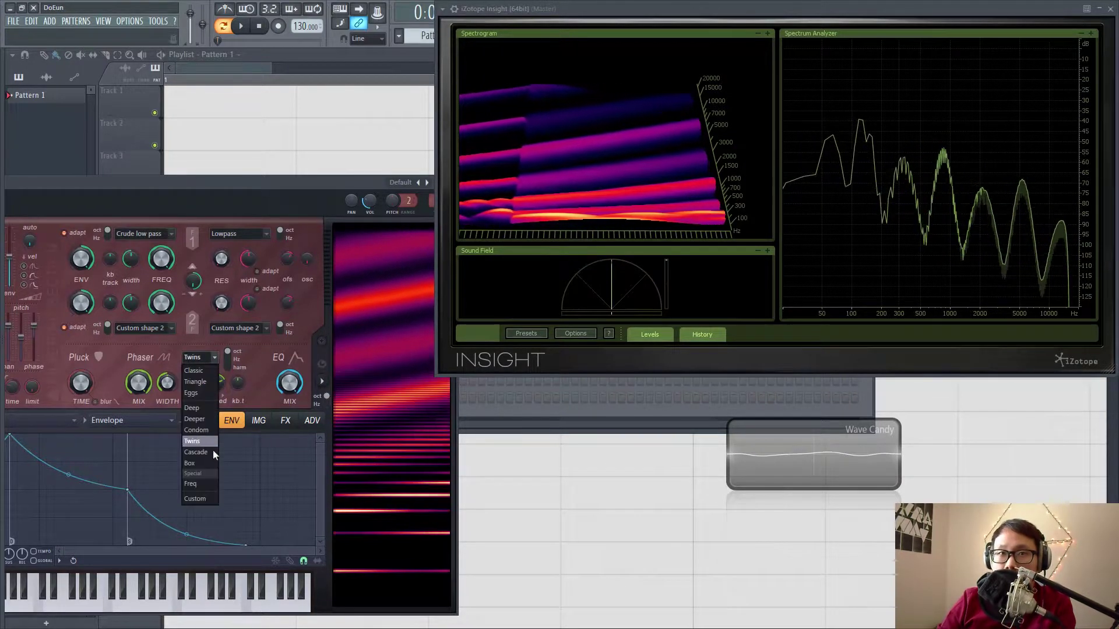
click(212, 456)
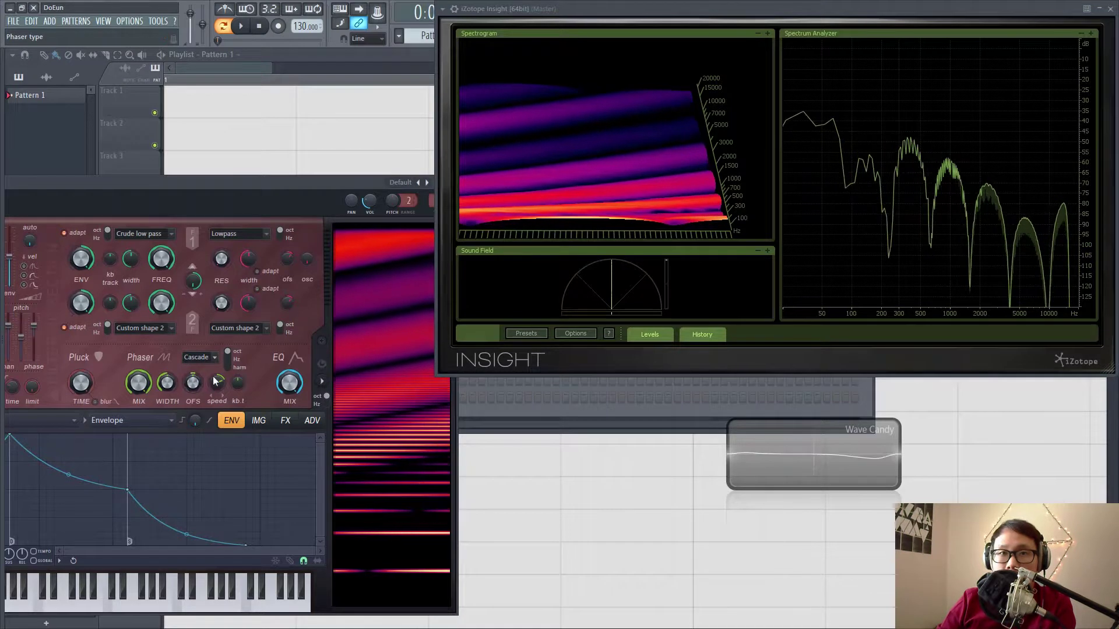
drag(167, 382, 167, 327)
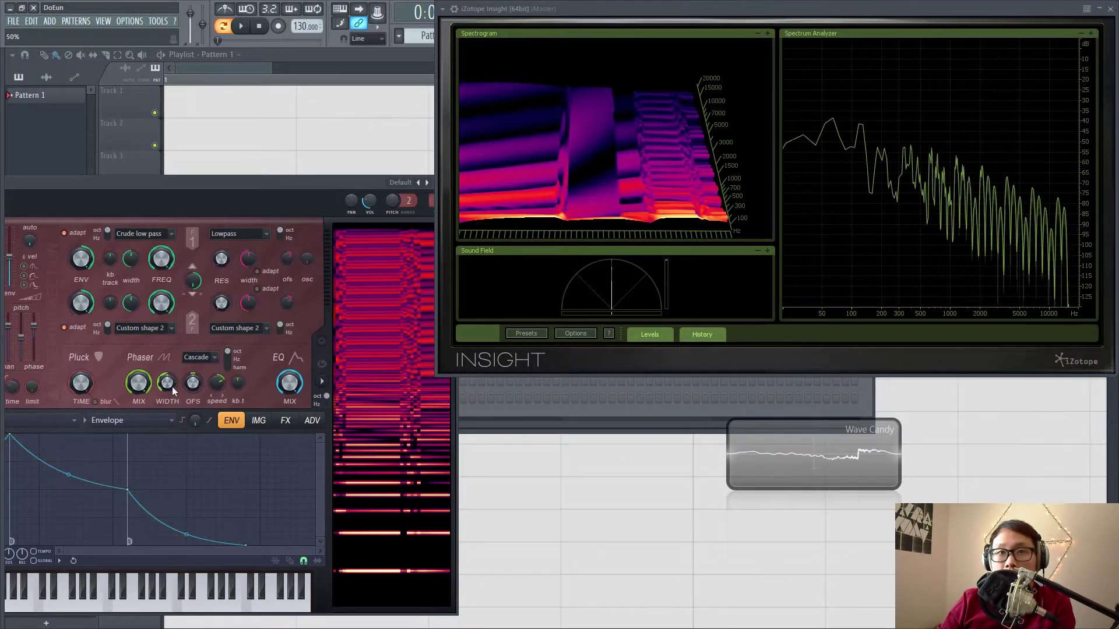
click(209, 359)
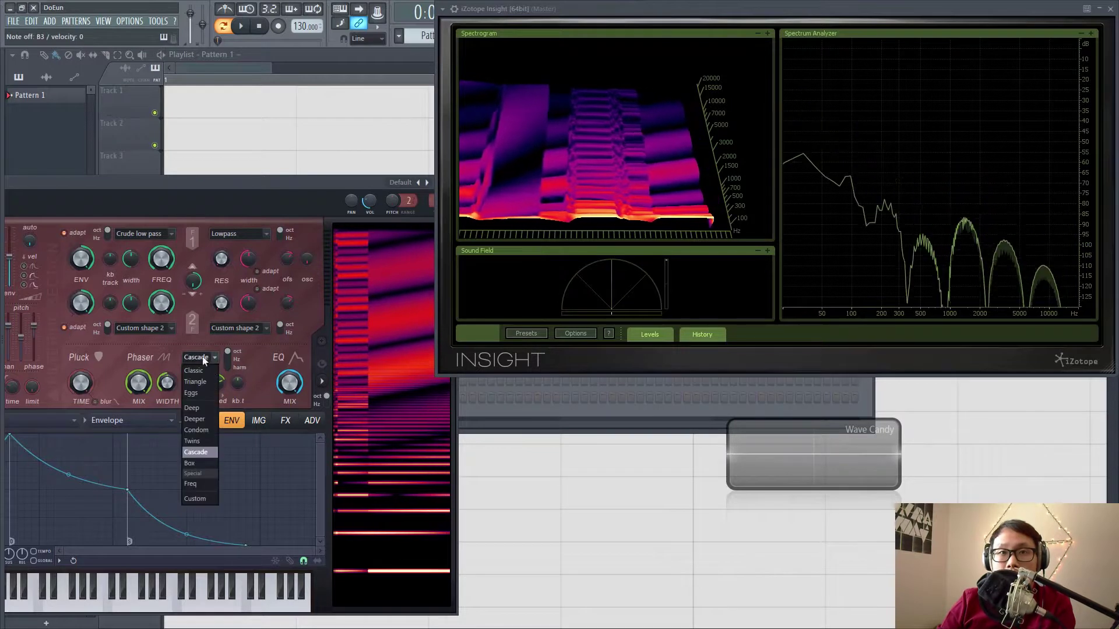
click(208, 464)
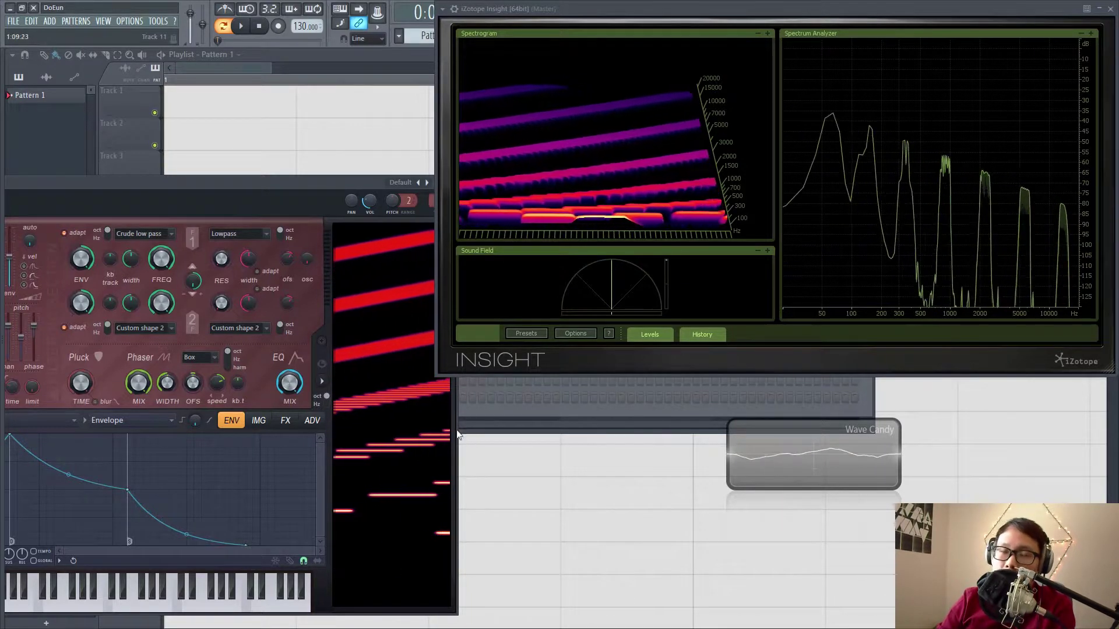
Step: Display the Harmonic protection curve in Harmor's envelope editor
drag(268, 184, 329, 175)
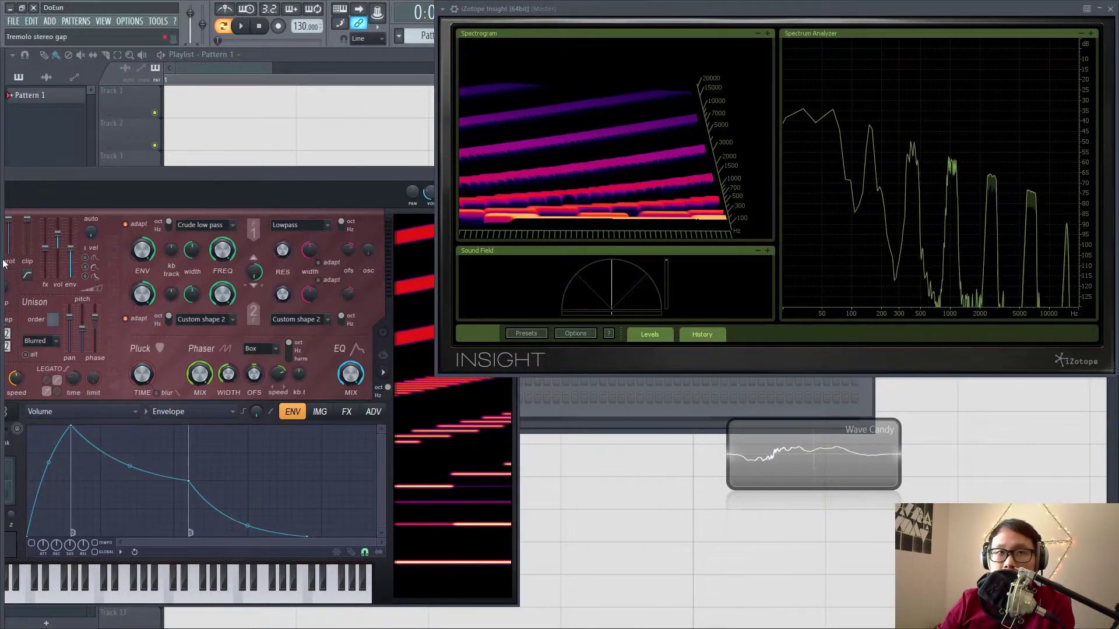
right_click(16, 244)
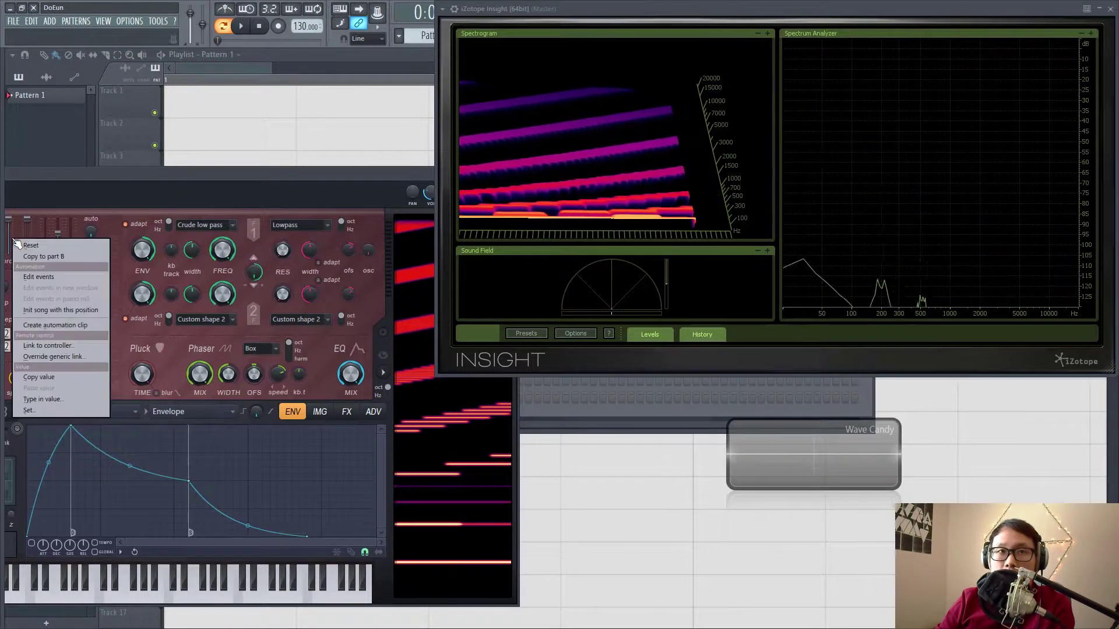
click(46, 214)
click(83, 415)
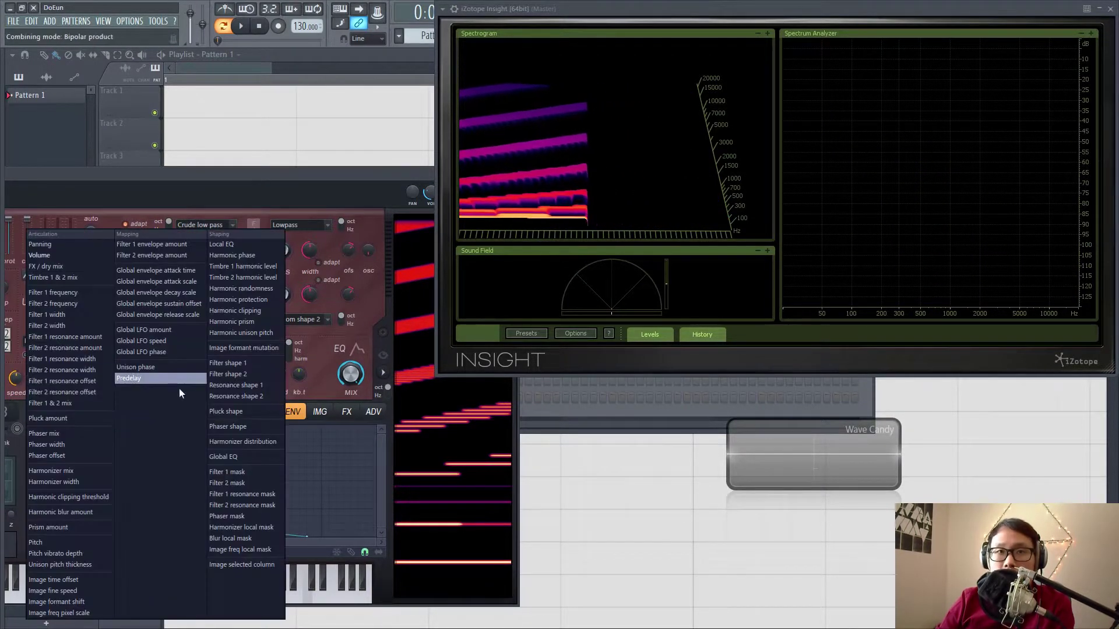
click(262, 300)
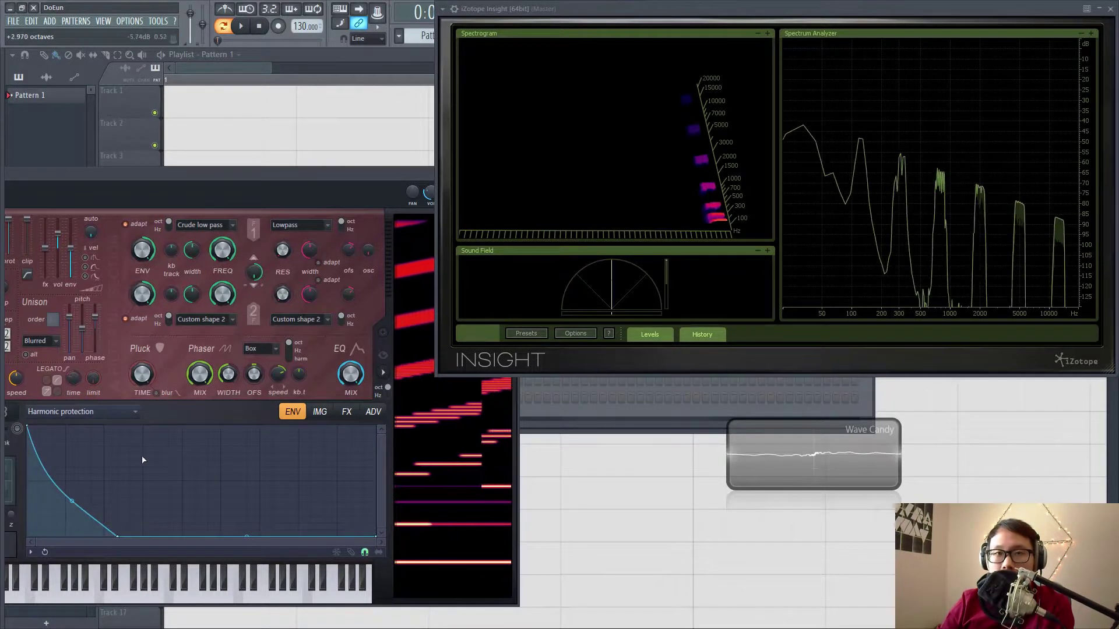
Step: Try reshaping the Harmonic protection curve to fully protect the lowest harmonics, and reset the curve to its default
drag(143, 460, 175, 570)
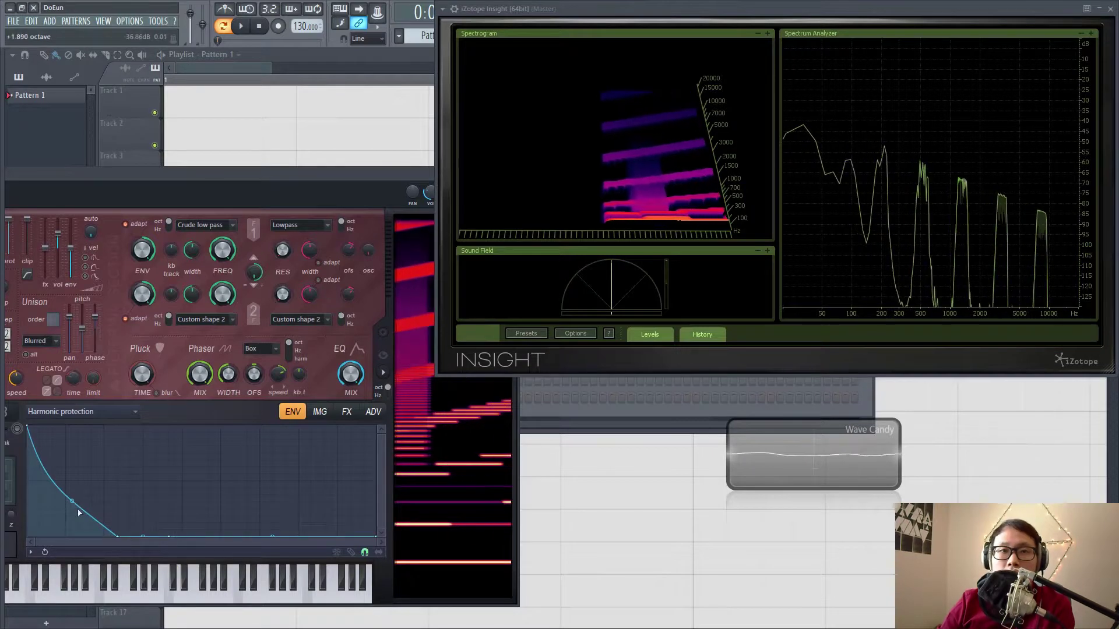
drag(79, 513, 122, 466)
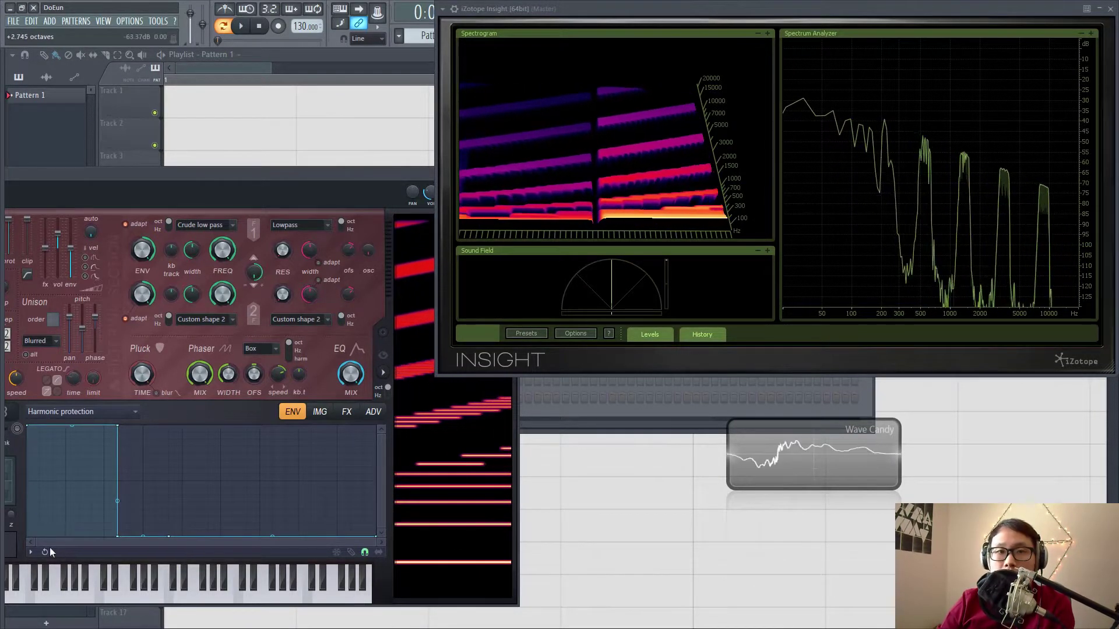
click(31, 552)
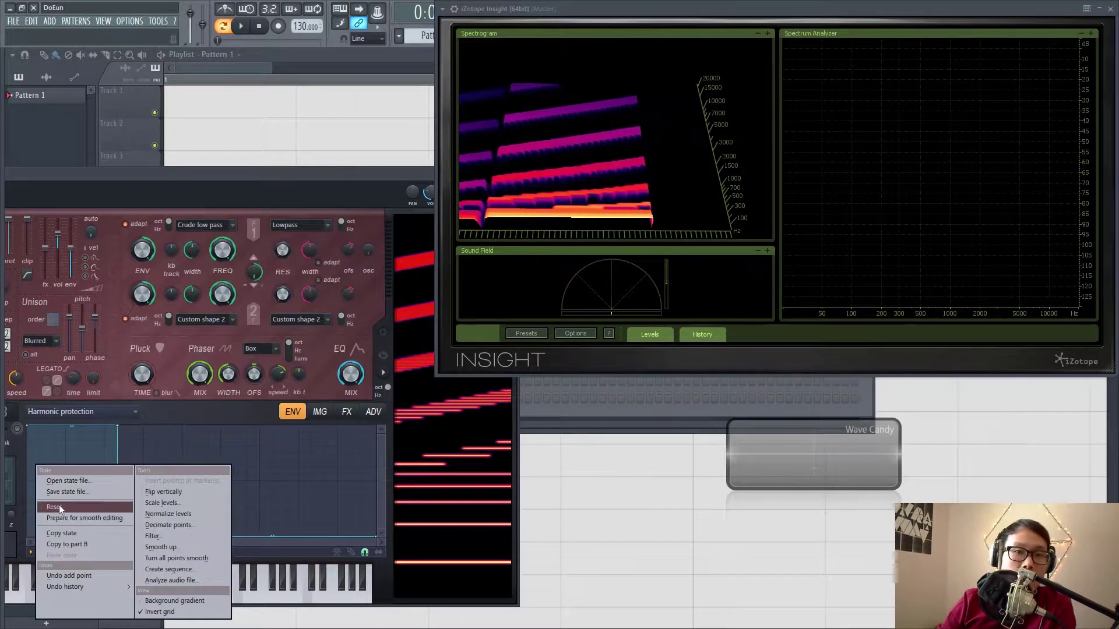
click(54, 507)
Step: Reposition the Harmor window to bring its part A/B and tremolo controls into view
click(3, 218)
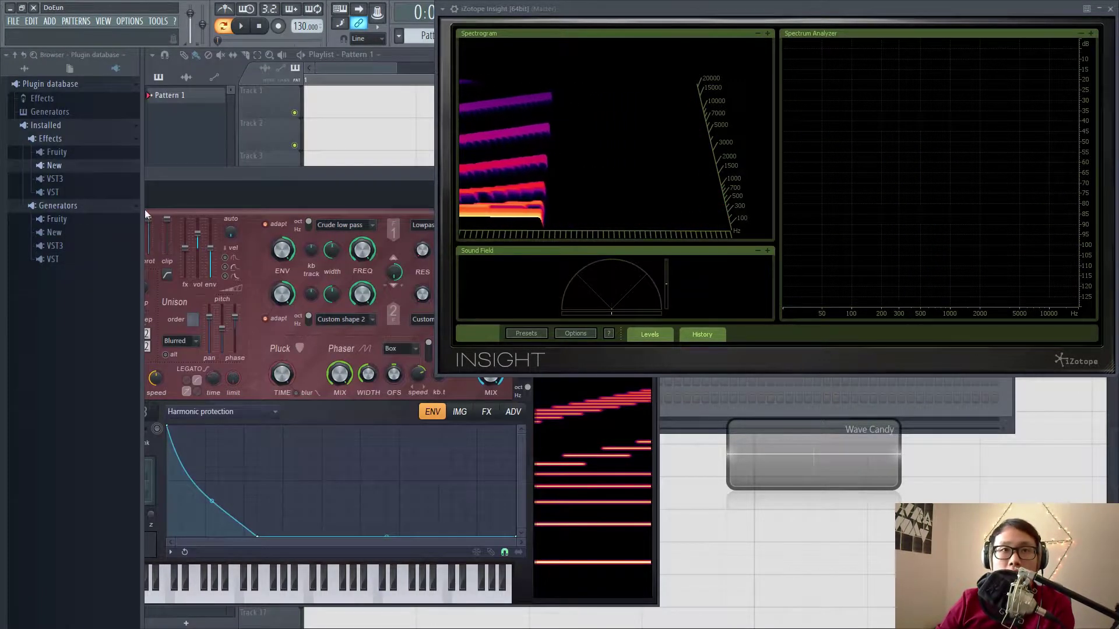
drag(98, 208, 2, 198)
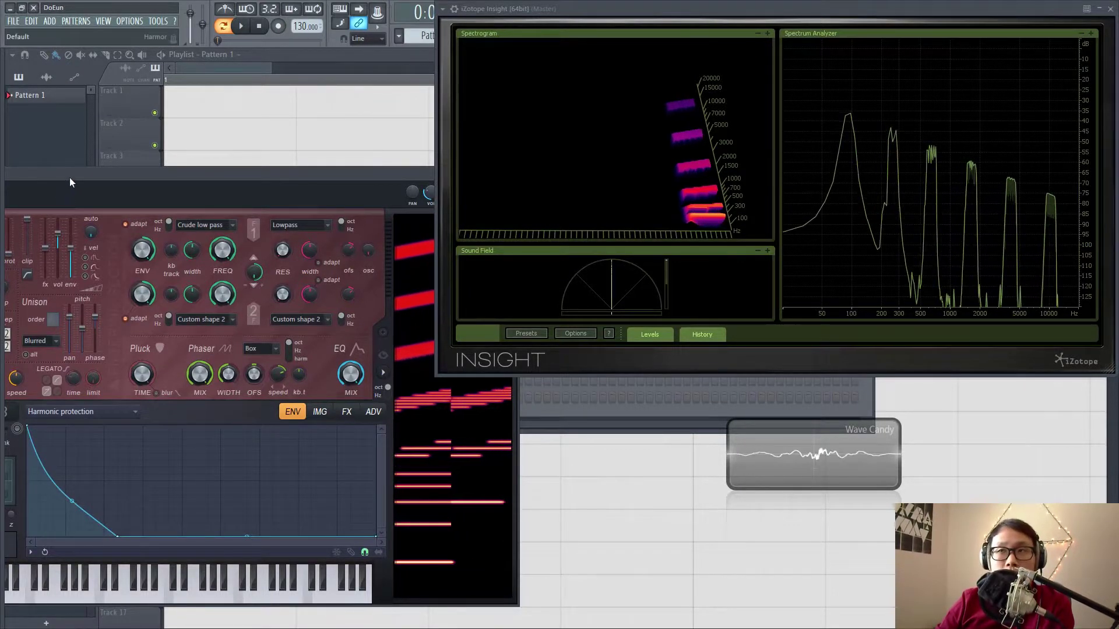
drag(79, 176, 130, 178)
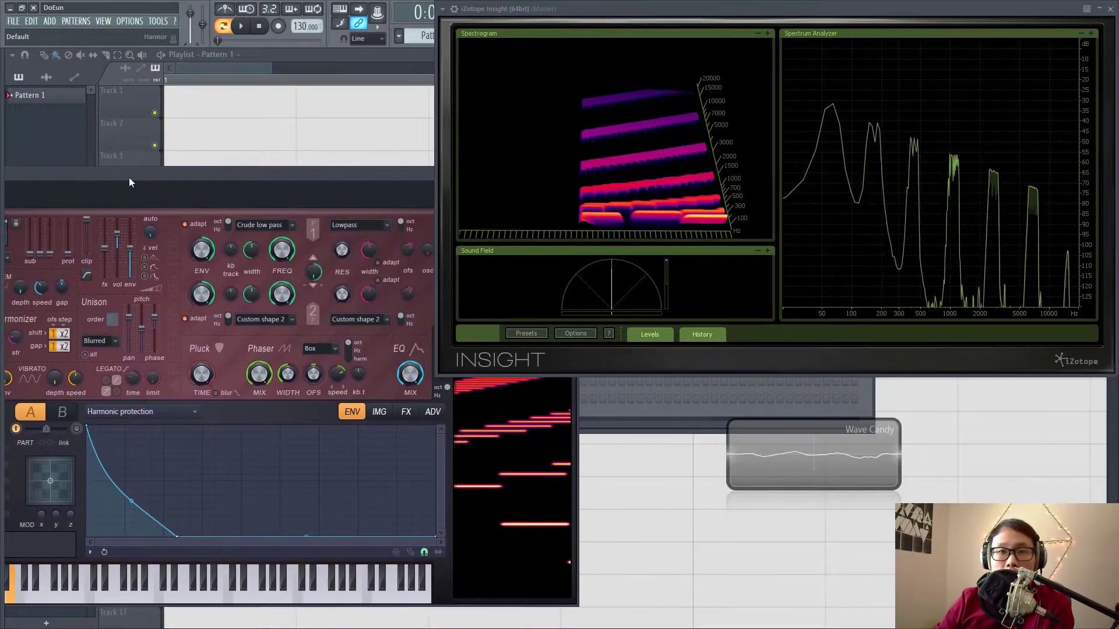
Step: Display the Phaser mask curve and try reshaping it to exclude the lowest frequencies from the phaser
click(149, 411)
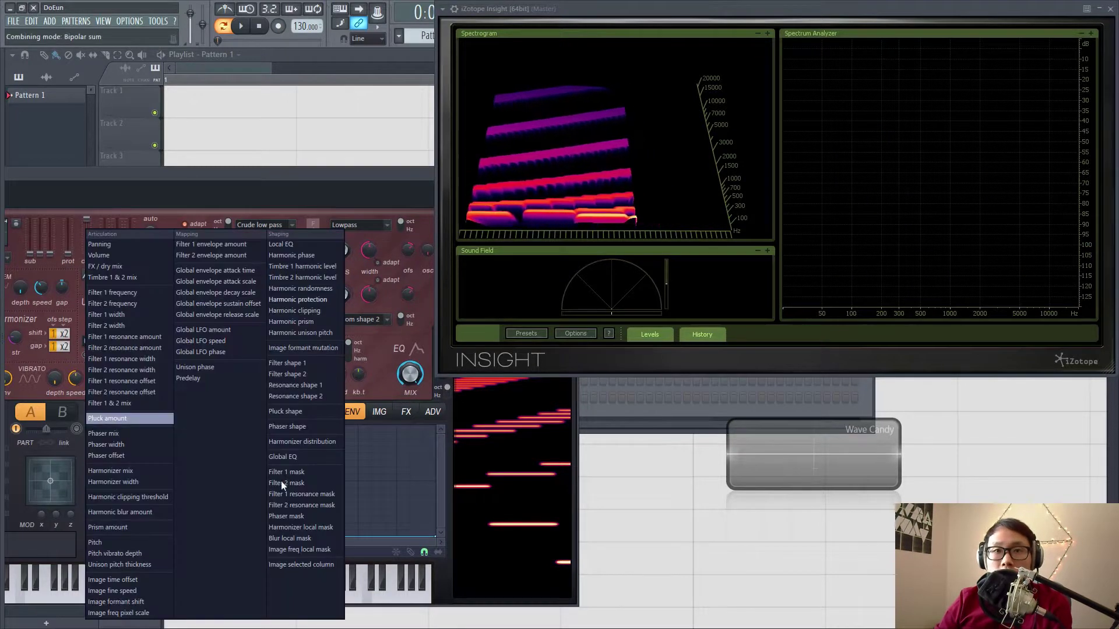
click(305, 516)
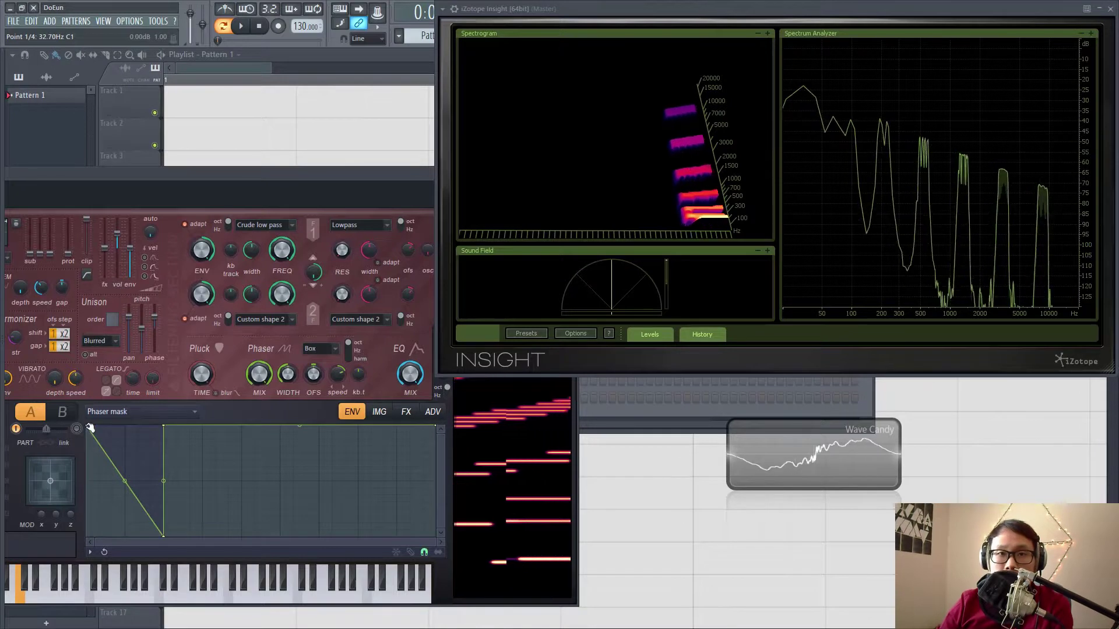
drag(92, 433, 88, 537)
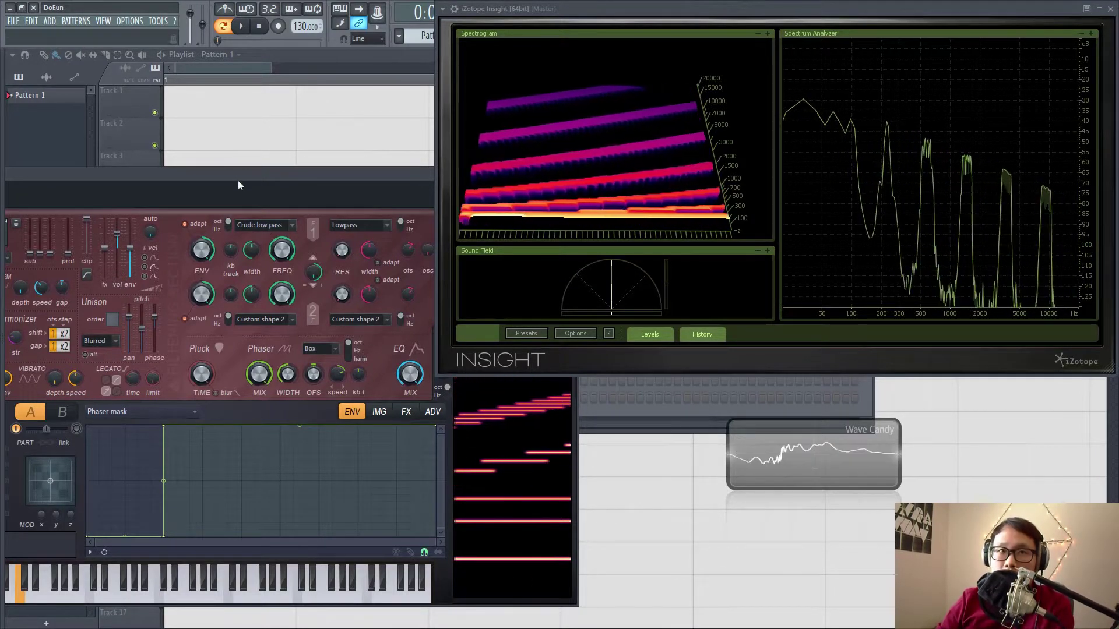
Step: Try enabling part B and displaying its Phaser mask for comparison, and return to part A
drag(237, 180, 309, 182)
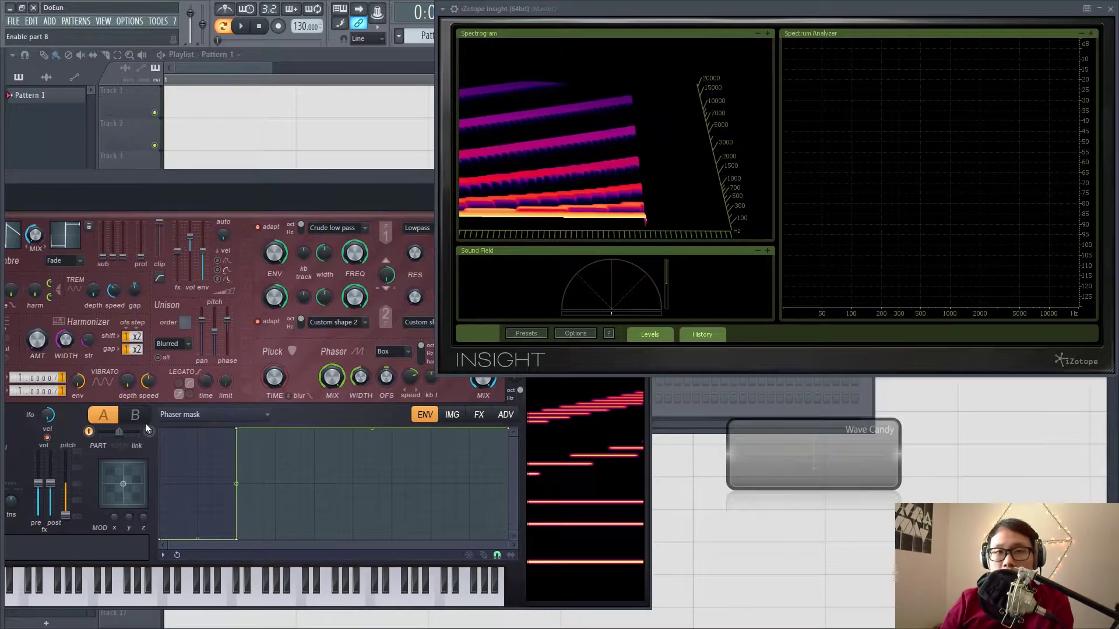
click(149, 430)
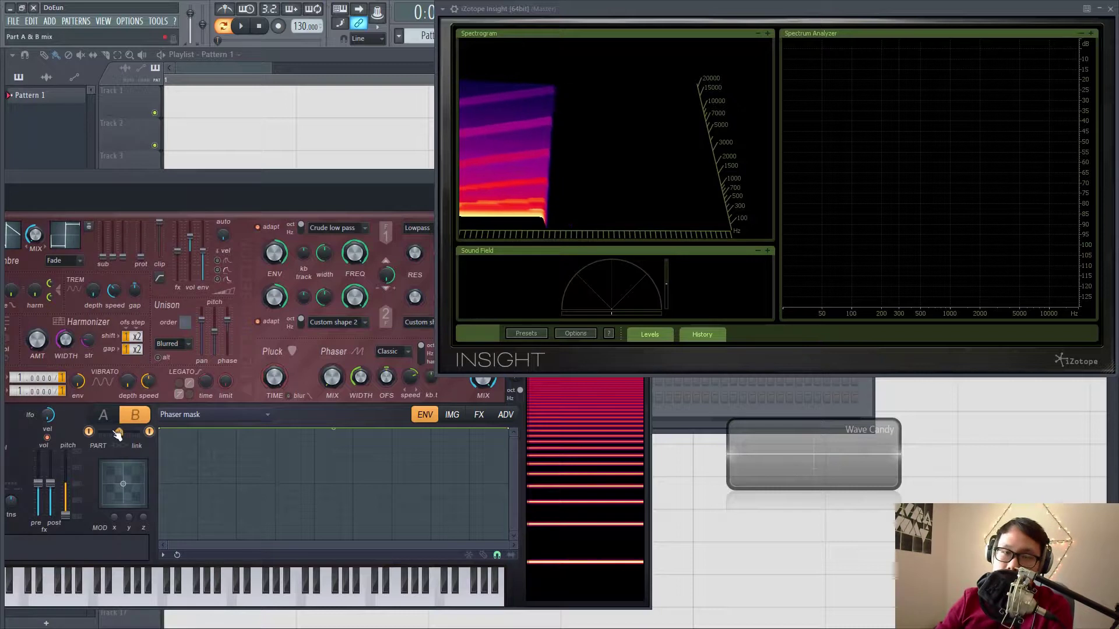
click(191, 420)
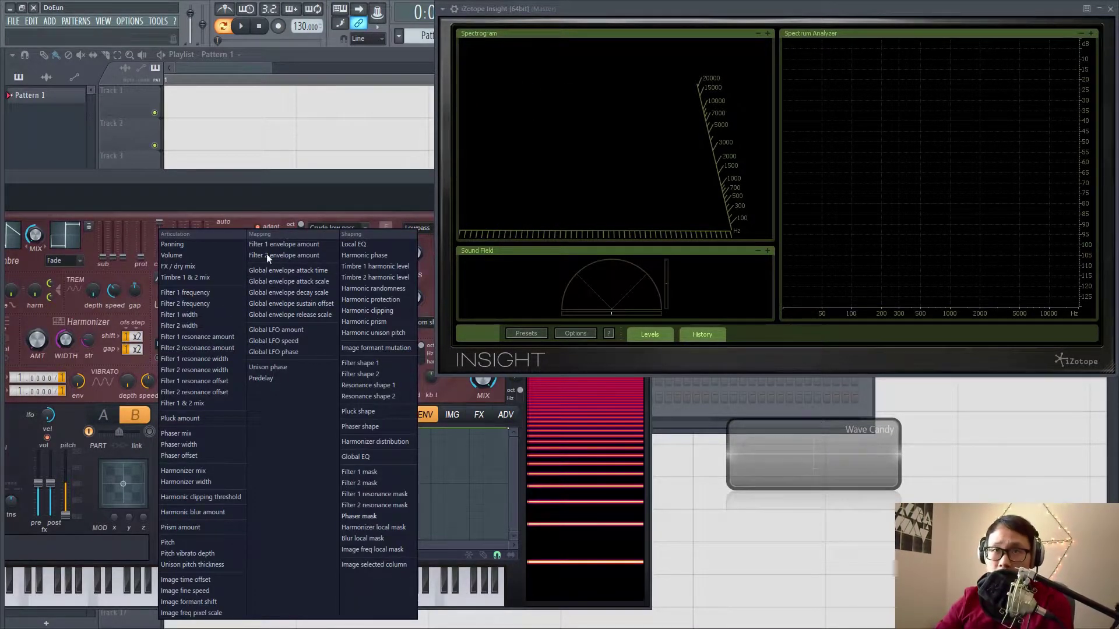
click(297, 188)
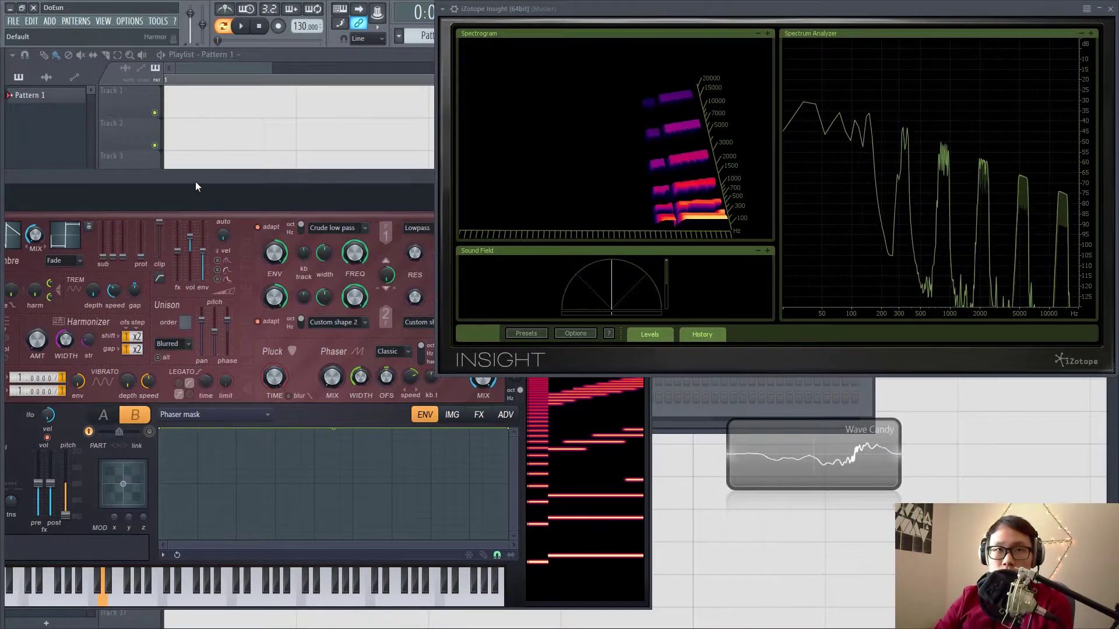
mouse_move(194, 181)
mouse_down()
mouse_move(126, 187)
mouse_move(177, 169)
mouse_up()
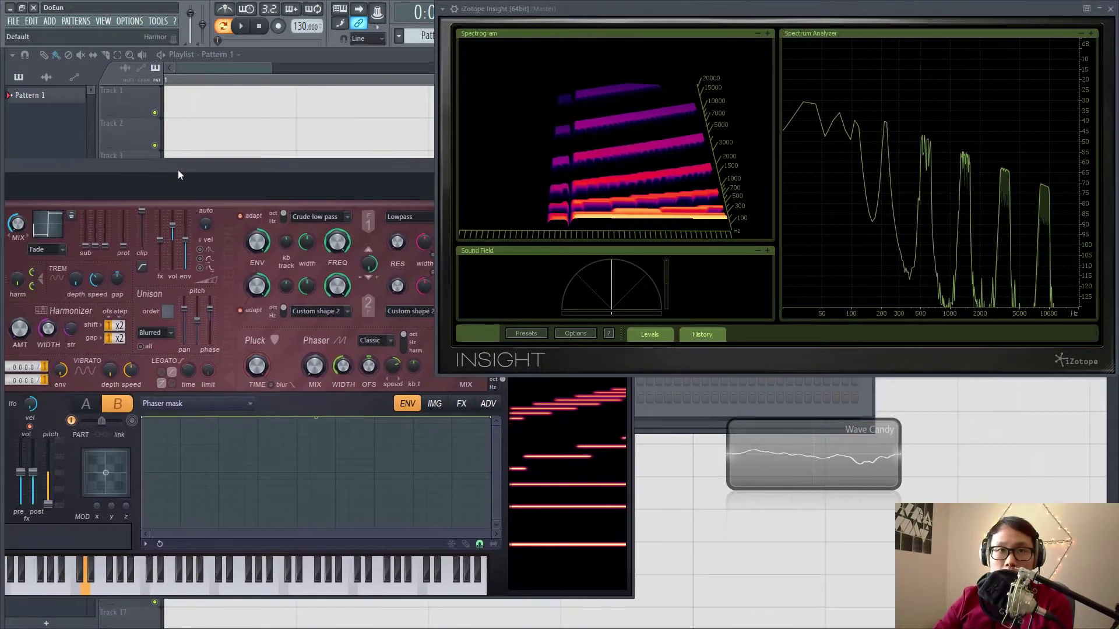
click(102, 408)
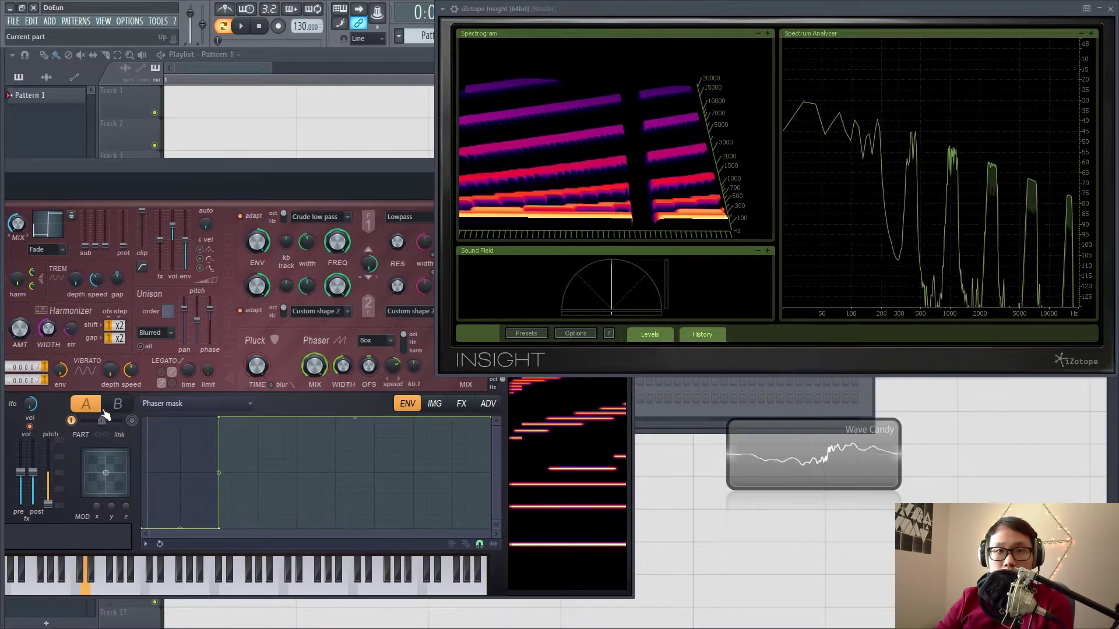
Step: Reset part A's Phaser mask curve to its default and switch the Phaser type to Classic
click(146, 544)
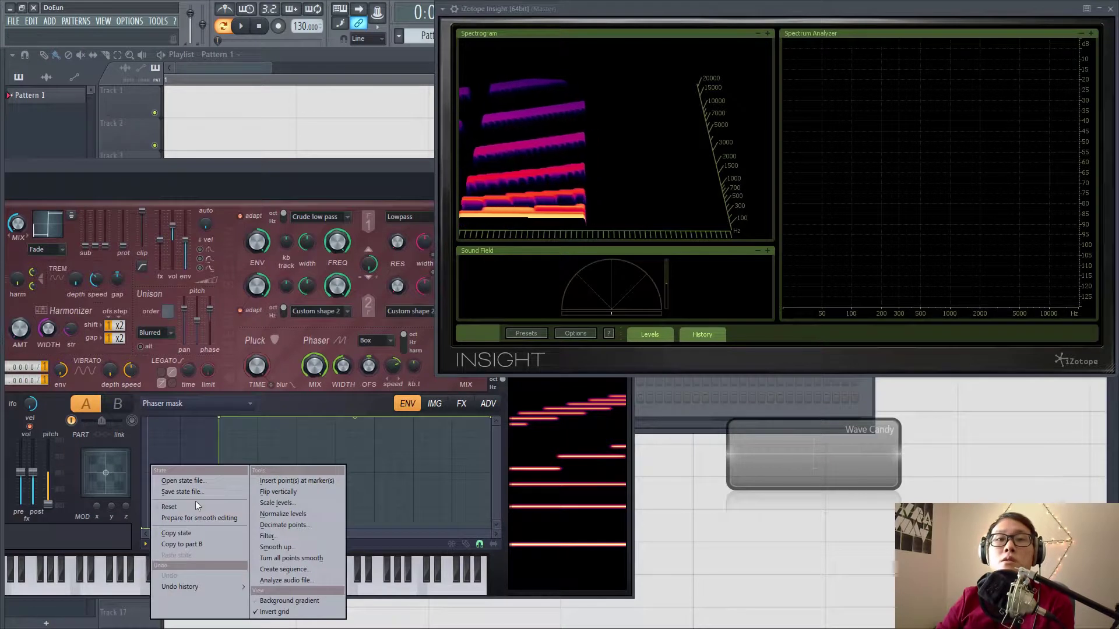
click(169, 506)
drag(198, 159, 150, 187)
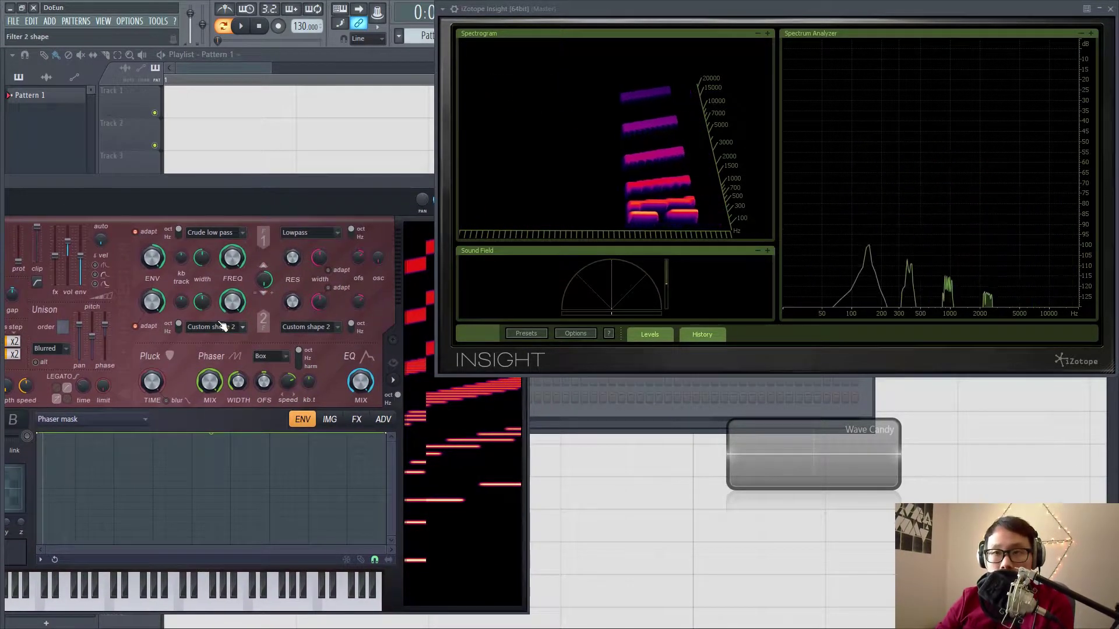
click(277, 356)
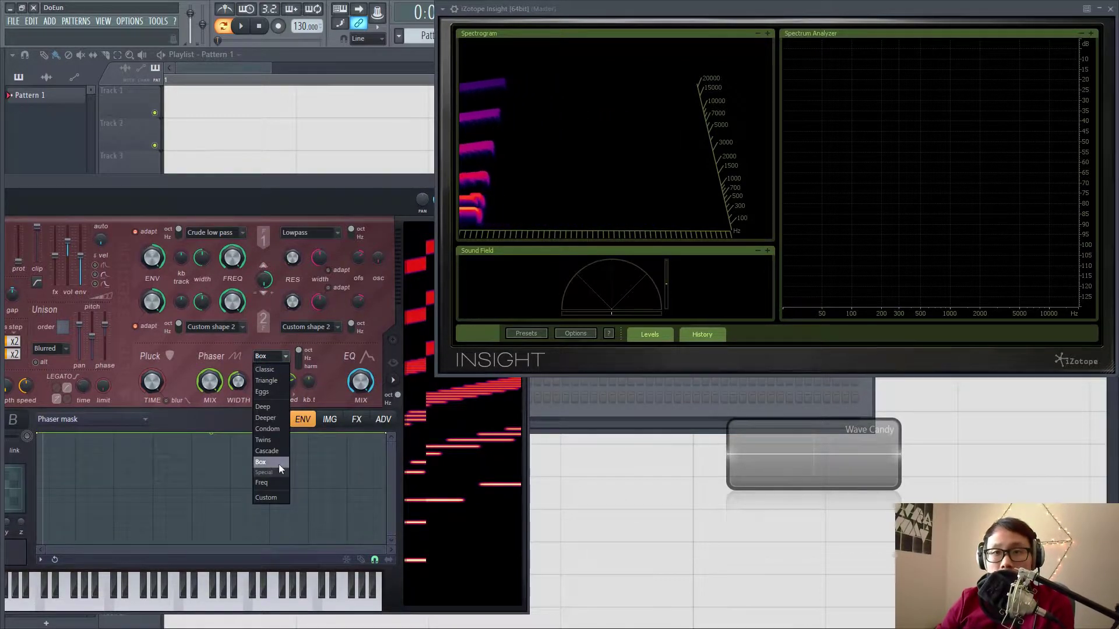
click(279, 367)
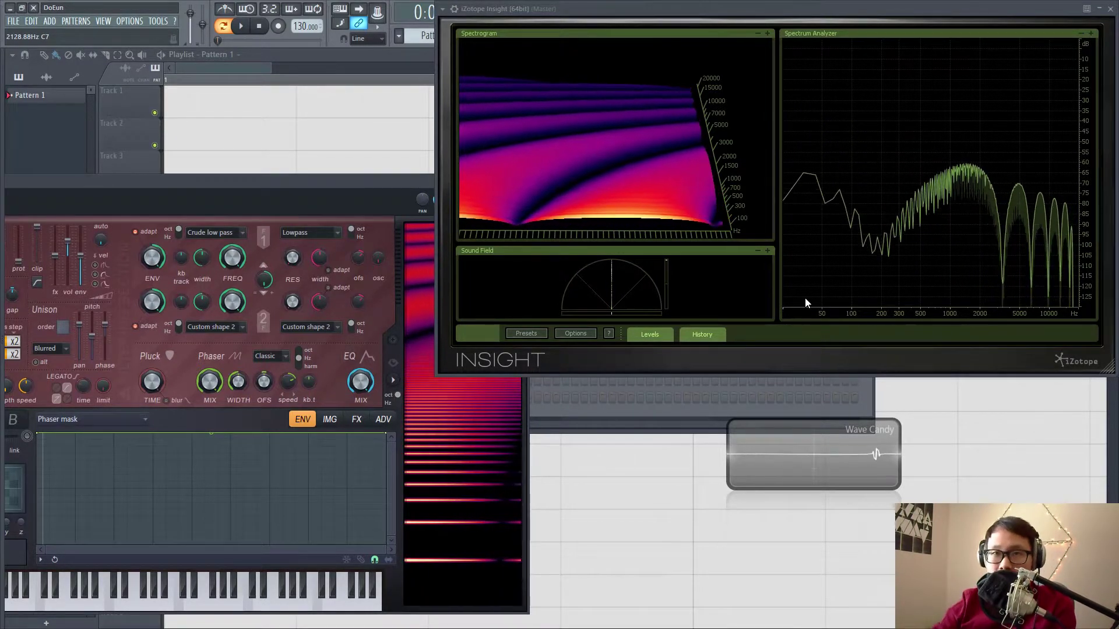
Step: Try the harmonic Phaser scale with an adjusted phaser speed, and return the scale to octave
click(299, 366)
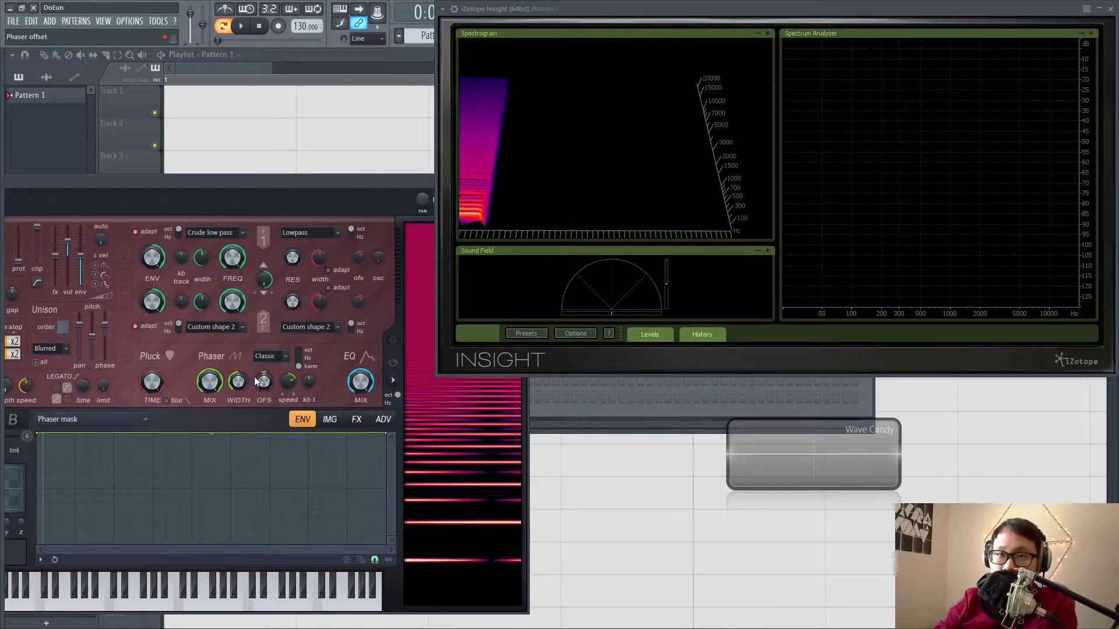
drag(285, 385, 238, 402)
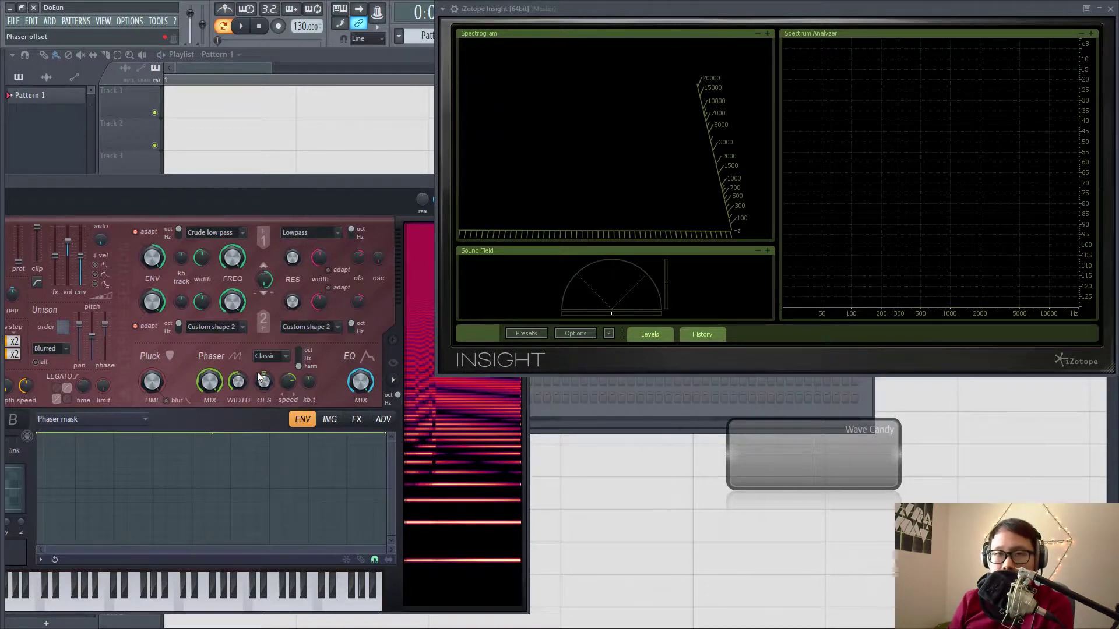
click(299, 351)
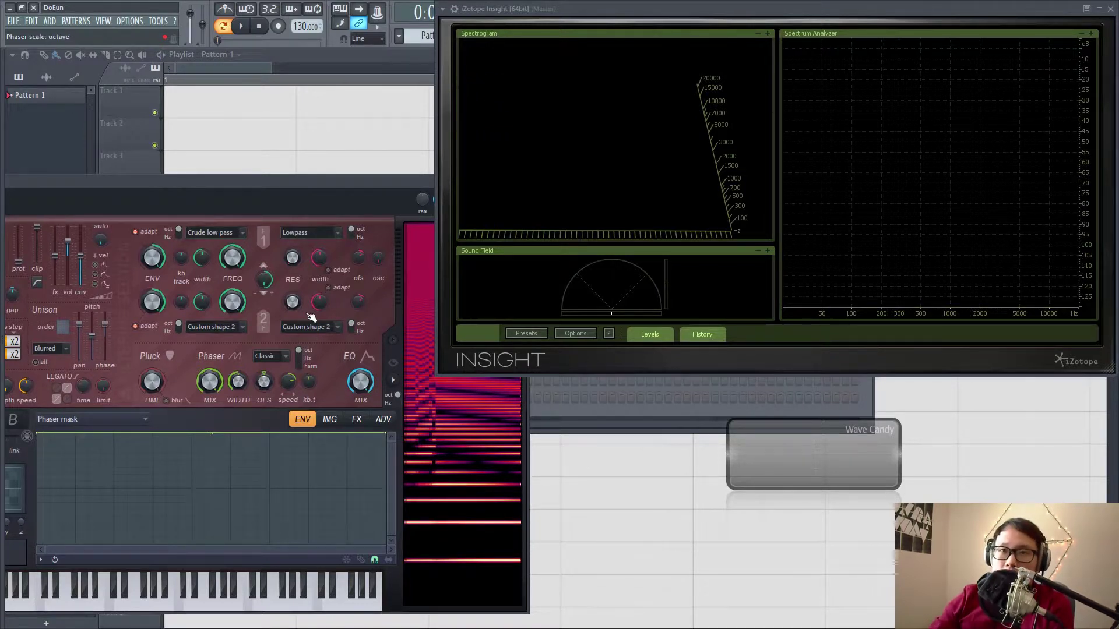
Step: Switch the Phaser type to Freq and shift the Harmor window slightly
click(271, 360)
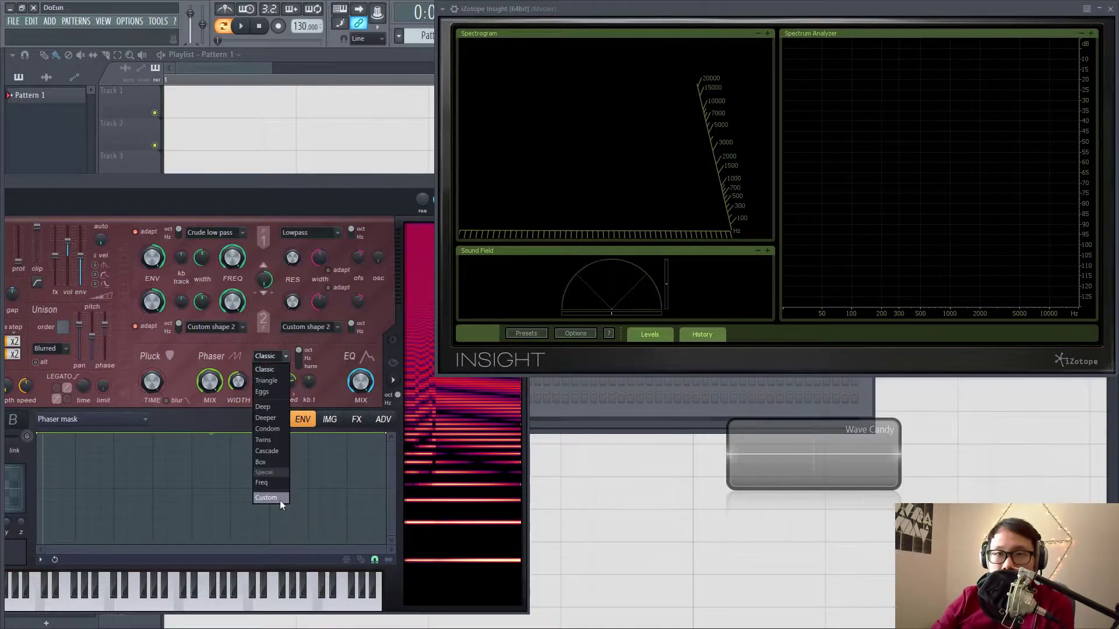
click(272, 483)
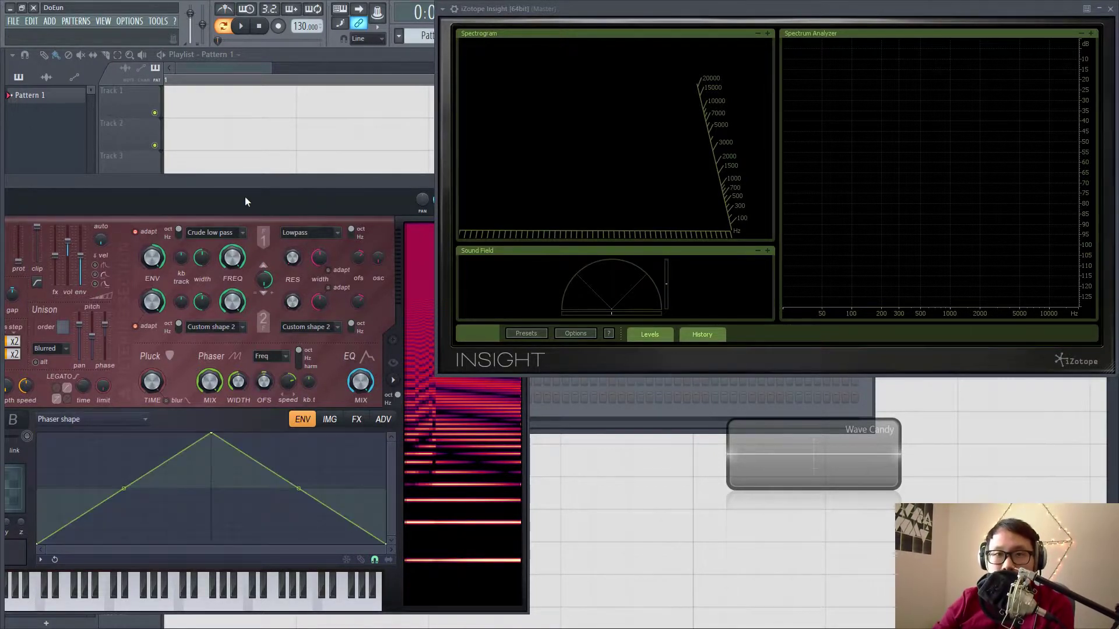
mouse_move(240, 190)
mouse_down()
mouse_move(264, 174)
mouse_move(251, 186)
mouse_up()
Step: Try the Eggs Phaser type and display the Volume envelope in the envelope editor
click(291, 358)
click(290, 364)
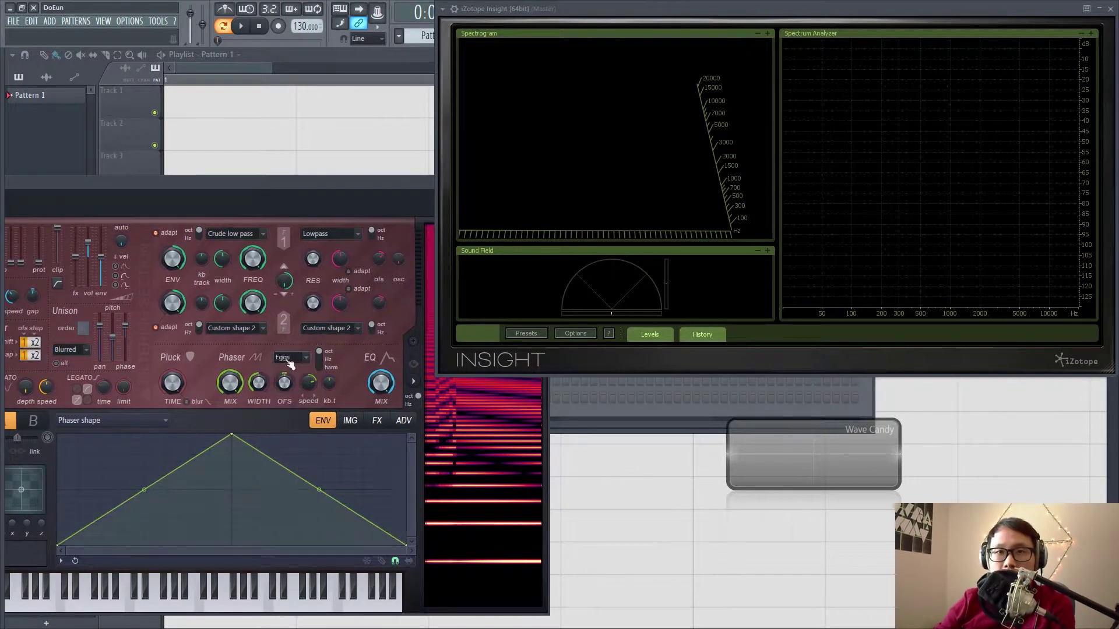
click(287, 359)
click(114, 422)
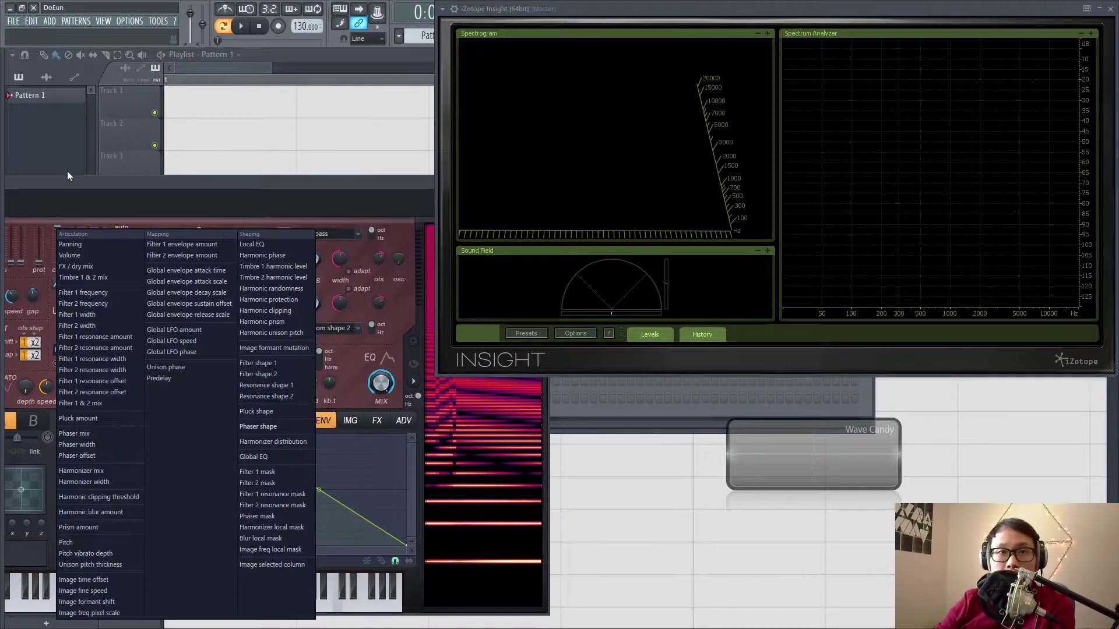
click(101, 256)
Step: Set the Phaser type back to Freq and turn the Phaser speed to Still
click(307, 357)
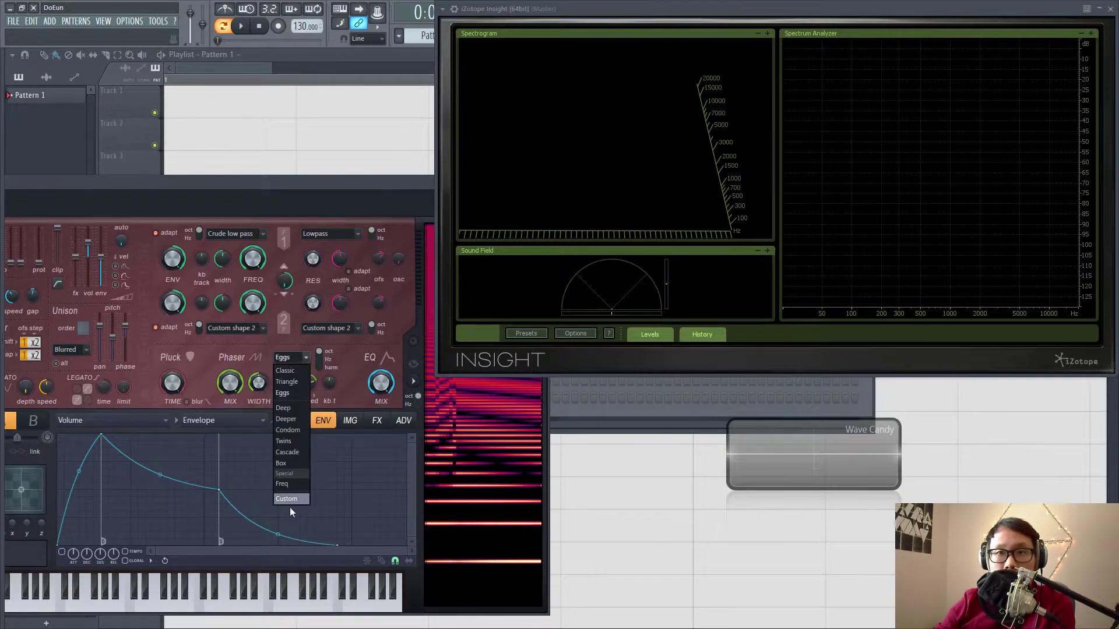
click(293, 484)
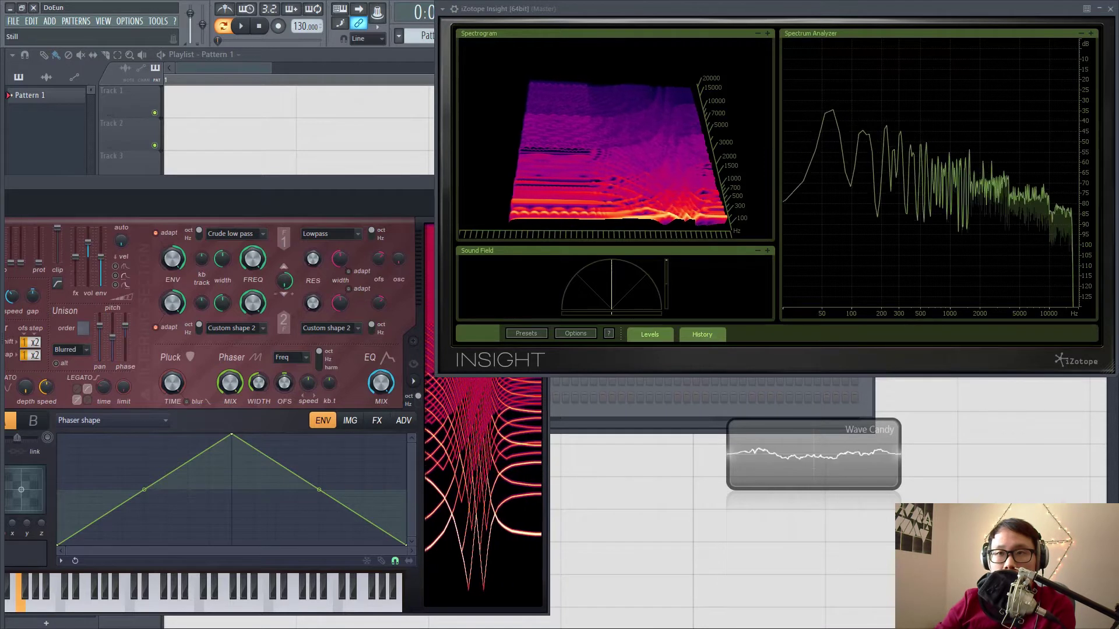
drag(312, 382, 315, 402)
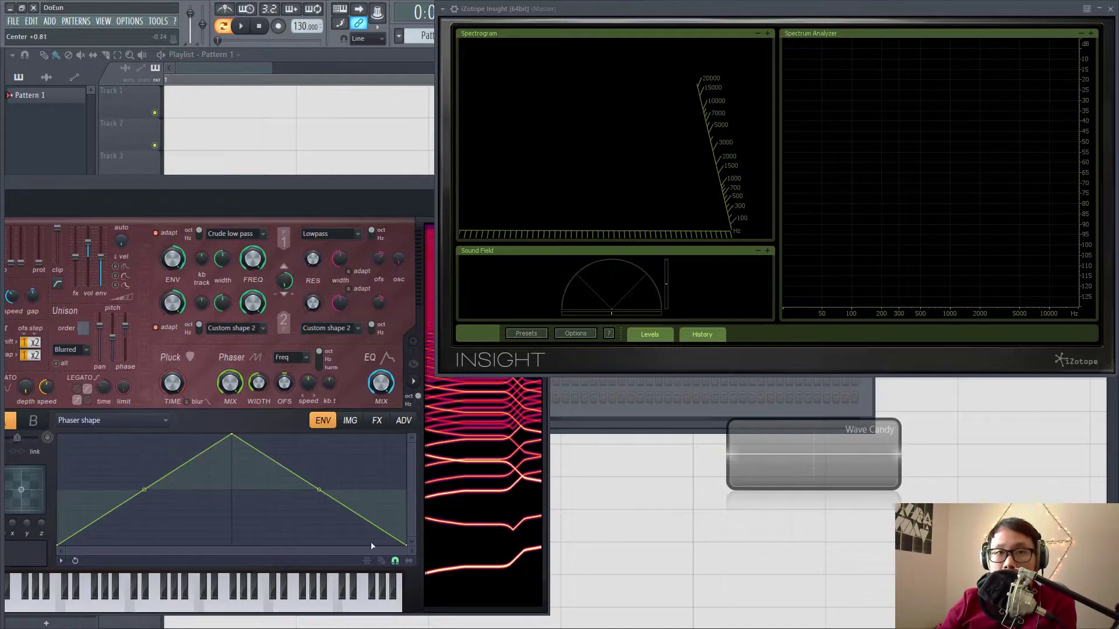
Step: Try moving the centre peak of the Phaser shape curve in the envelope editor
click(118, 420)
click(209, 198)
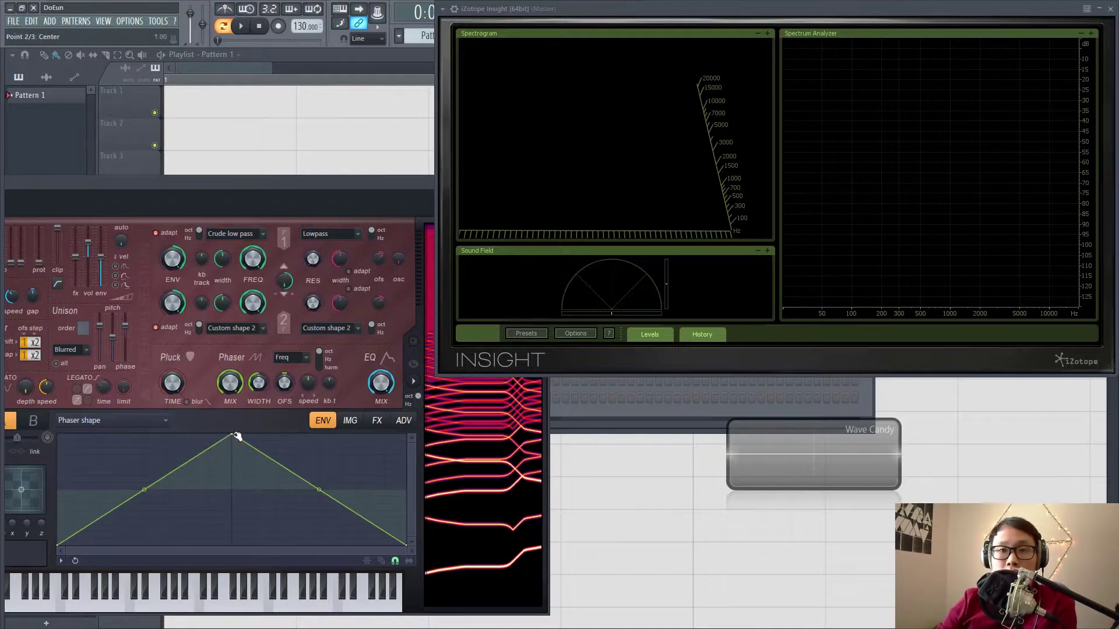
drag(236, 437, 228, 399)
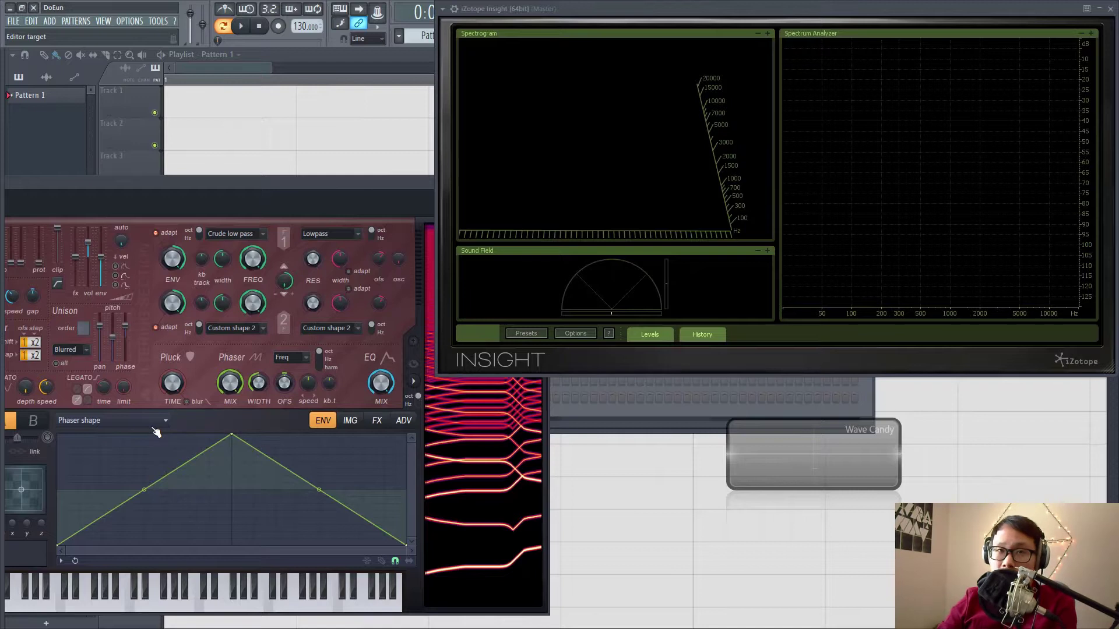
Step: Try the Custom Phaser type, display the Harmonizer distribution curve, and return the editor to the Phaser shape
click(303, 362)
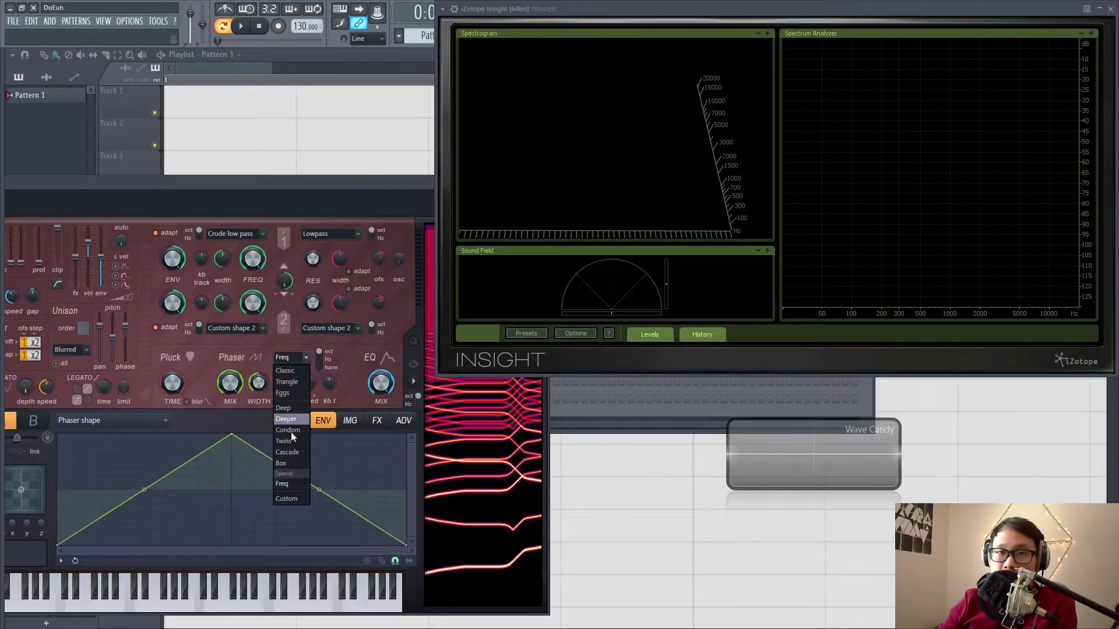
click(290, 498)
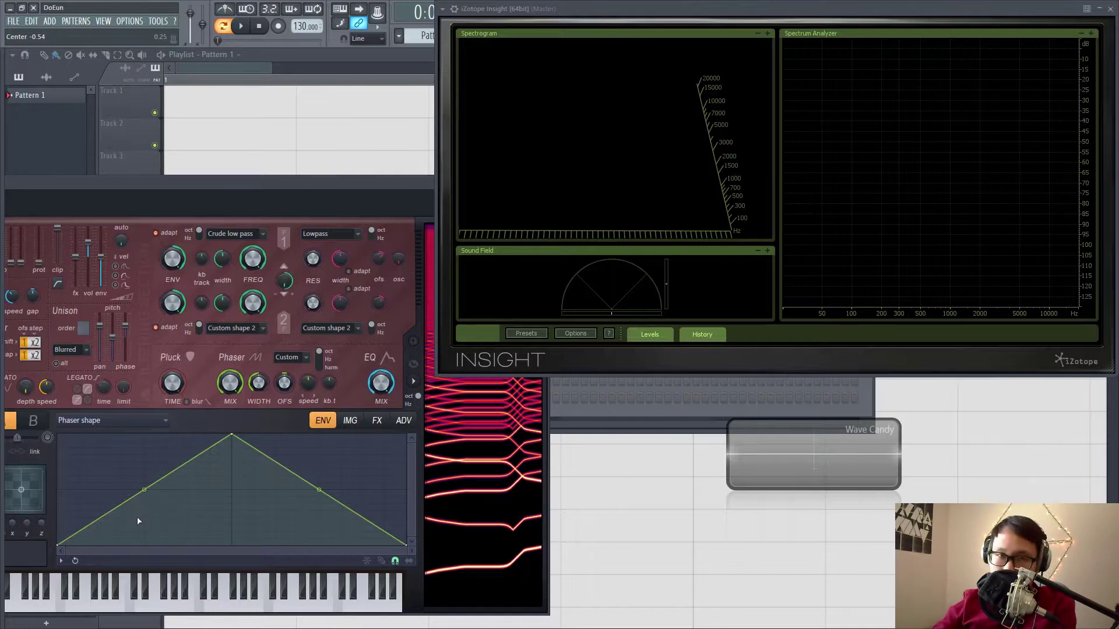
click(141, 429)
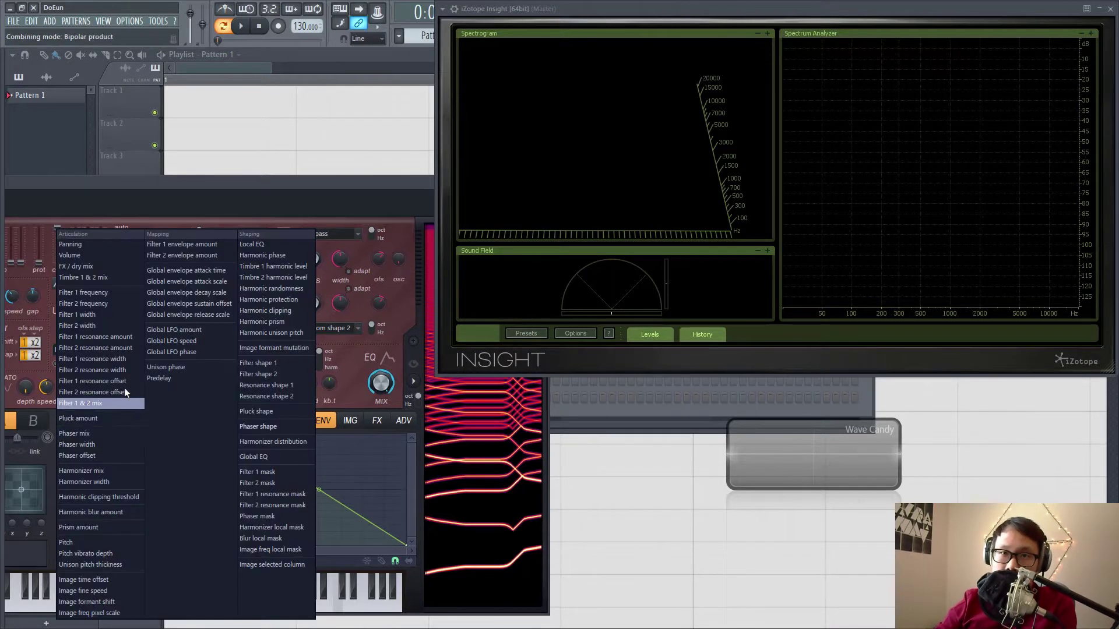
click(254, 445)
click(247, 438)
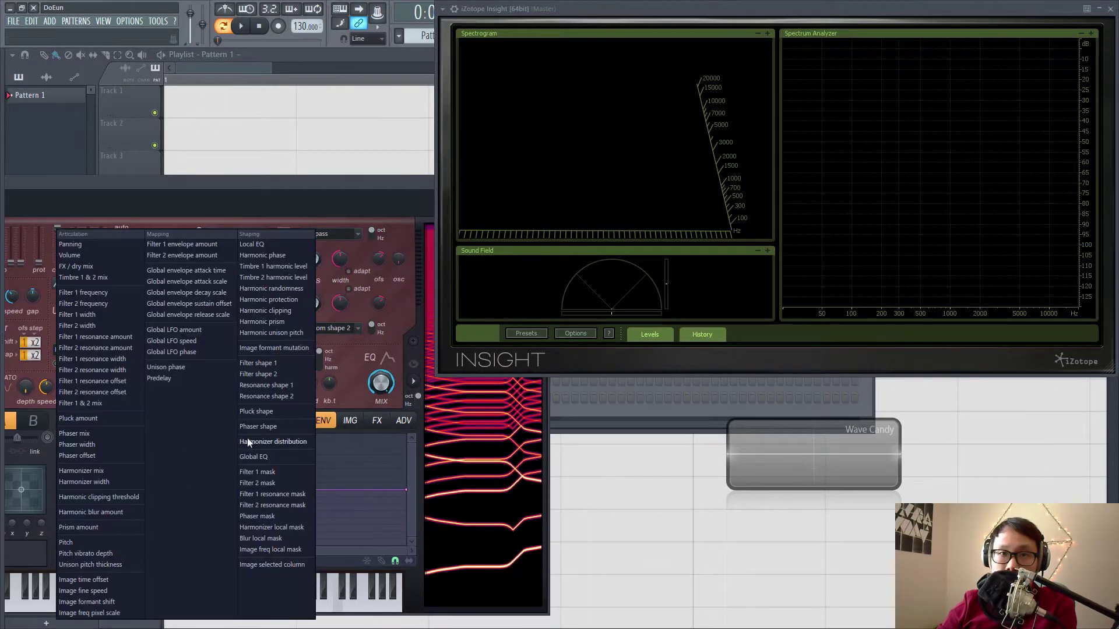
click(254, 428)
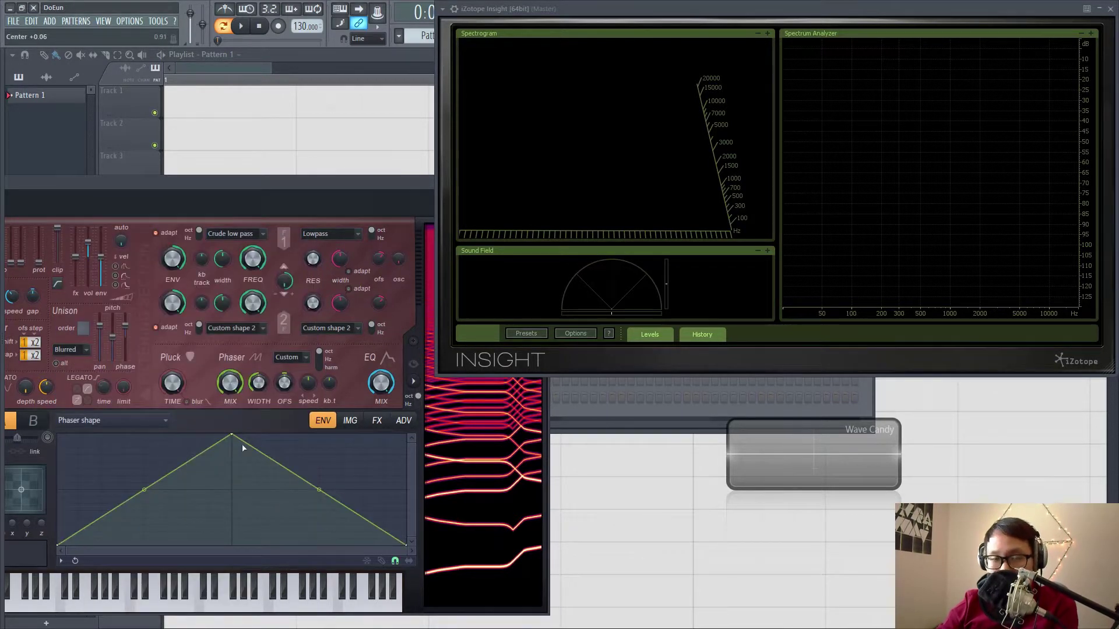
Step: Set the Phaser type to Freq again and try moving the centre point of the Phaser shape curve
click(287, 358)
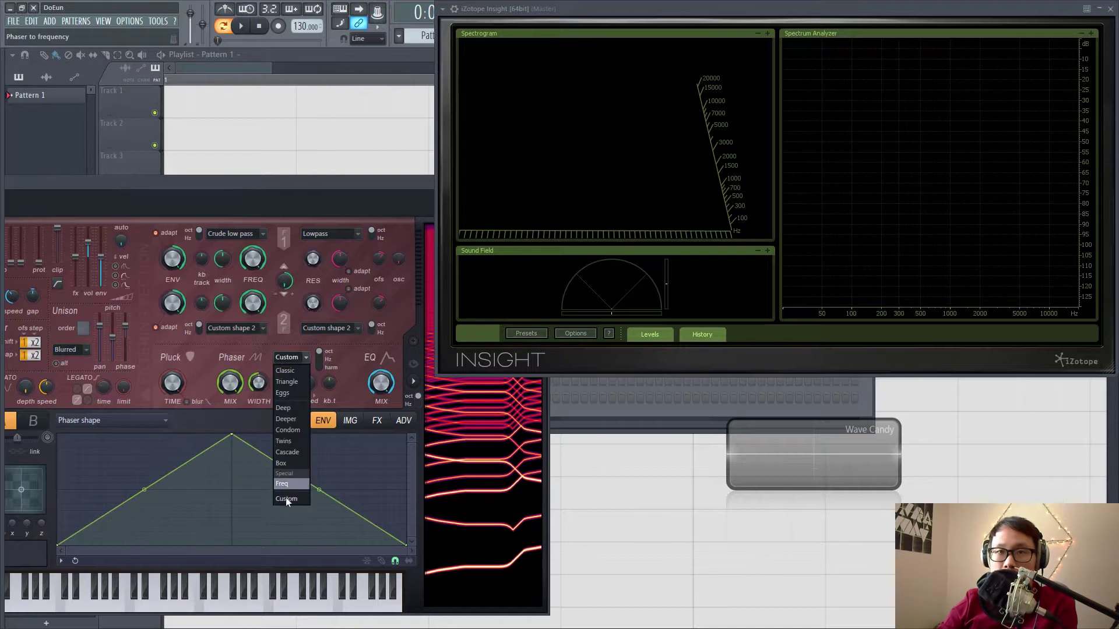
click(284, 484)
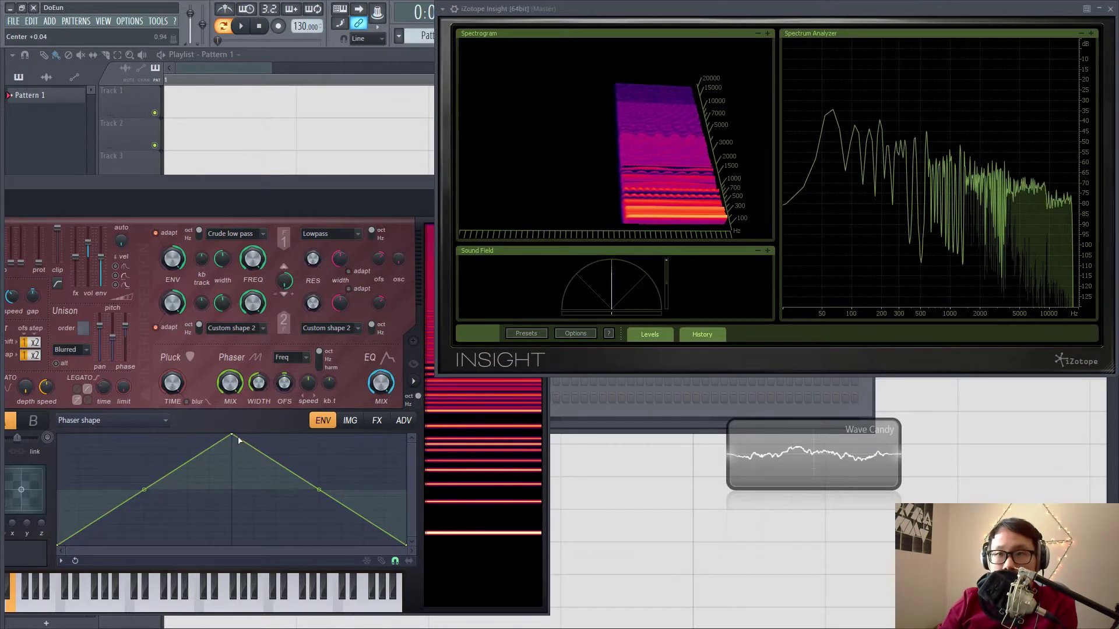
mouse_move(239, 438)
mouse_down()
mouse_move(220, 549)
mouse_move(232, 443)
mouse_move(215, 486)
mouse_move(232, 434)
mouse_up()
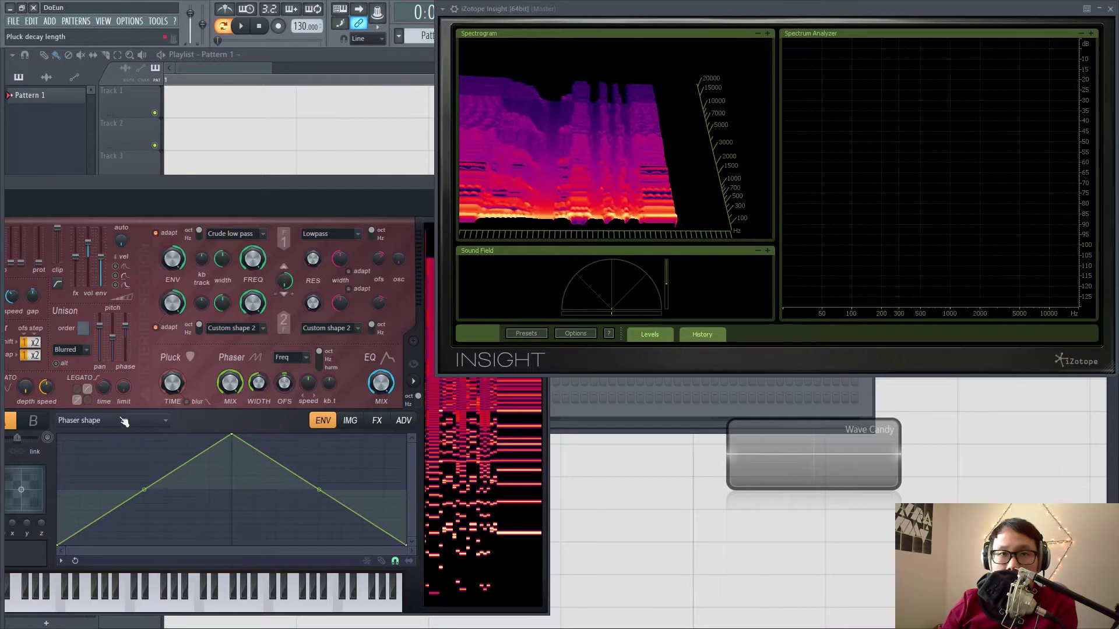
click(166, 420)
click(352, 382)
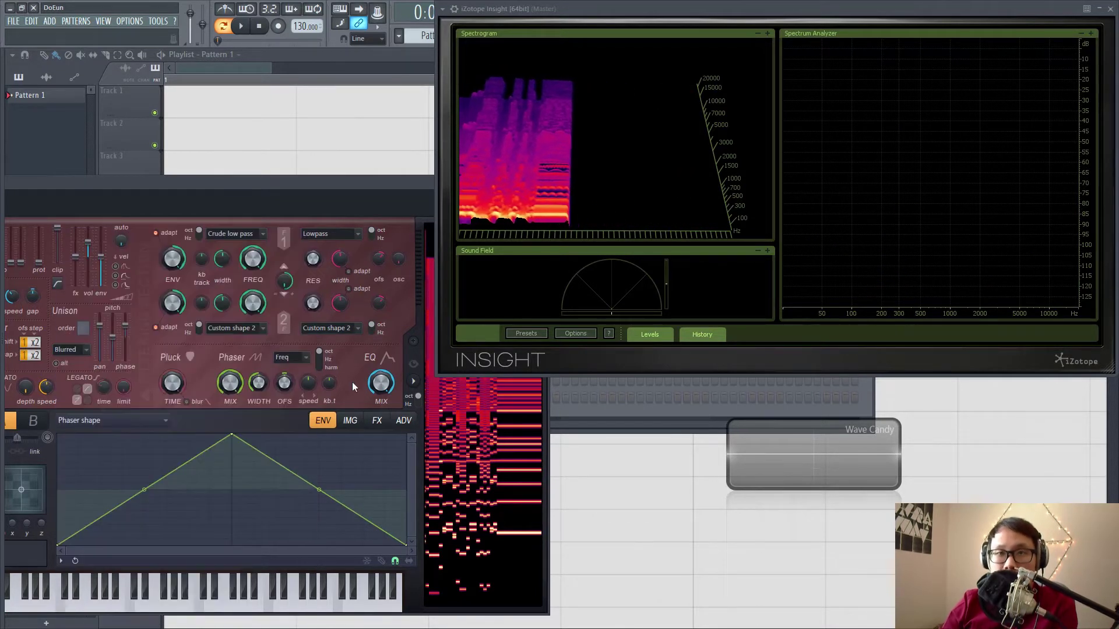
Step: Set the Phaser type to Custom and raise the start point of the Phaser shape curve to the maximum
click(281, 359)
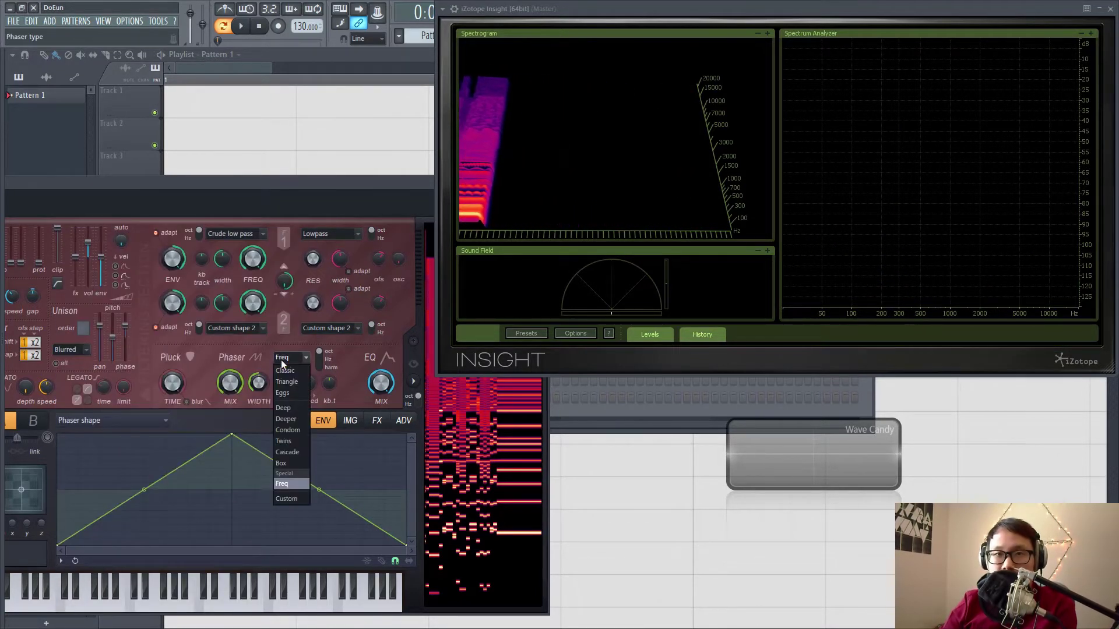
click(289, 499)
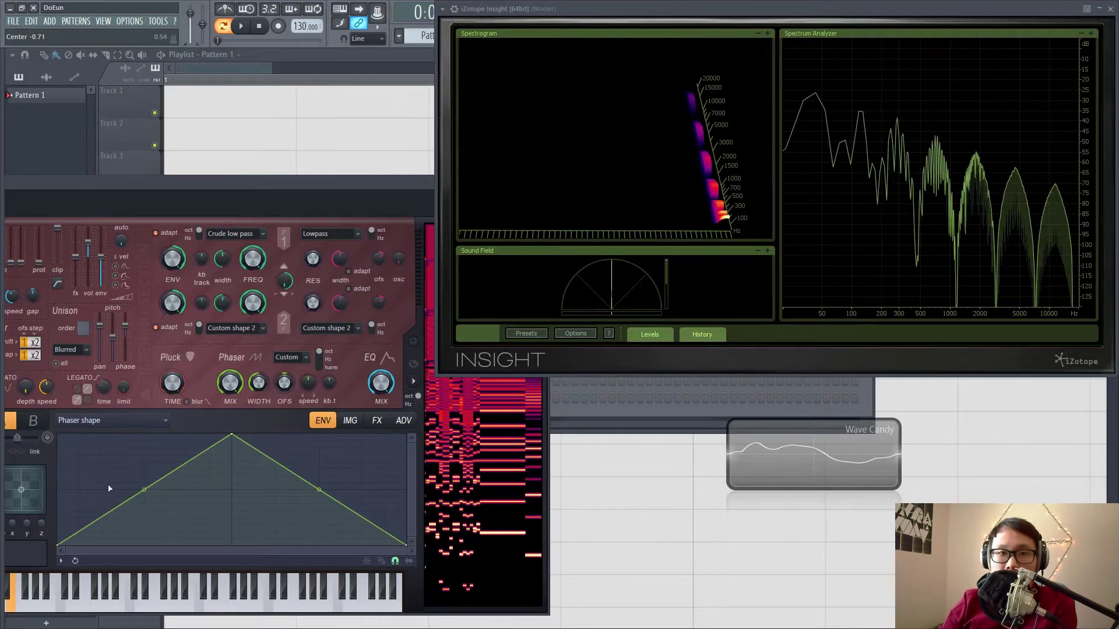
drag(58, 544, 33, 414)
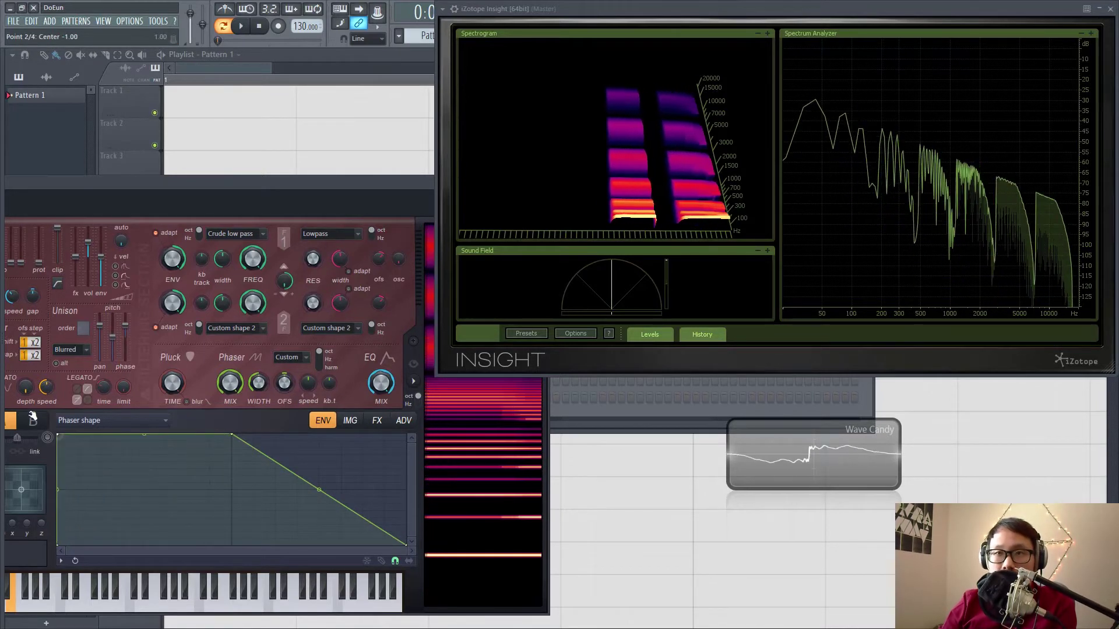
Step: Add two minimum-level points to the Phaser shape curve, one between the start and the centre and one at the centre
right_click(187, 508)
right_click(233, 531)
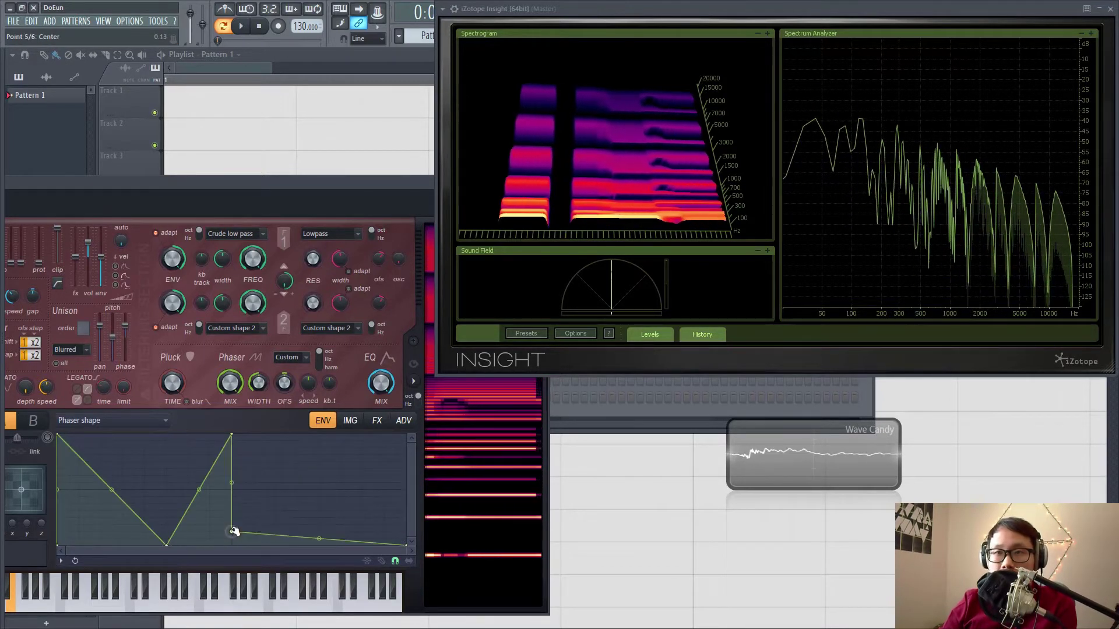
drag(234, 531, 236, 570)
Step: Add two maximum-level points to the second half of the Phaser shape curve, one at its end and one just past the centre
right_click(296, 498)
drag(296, 498, 414, 420)
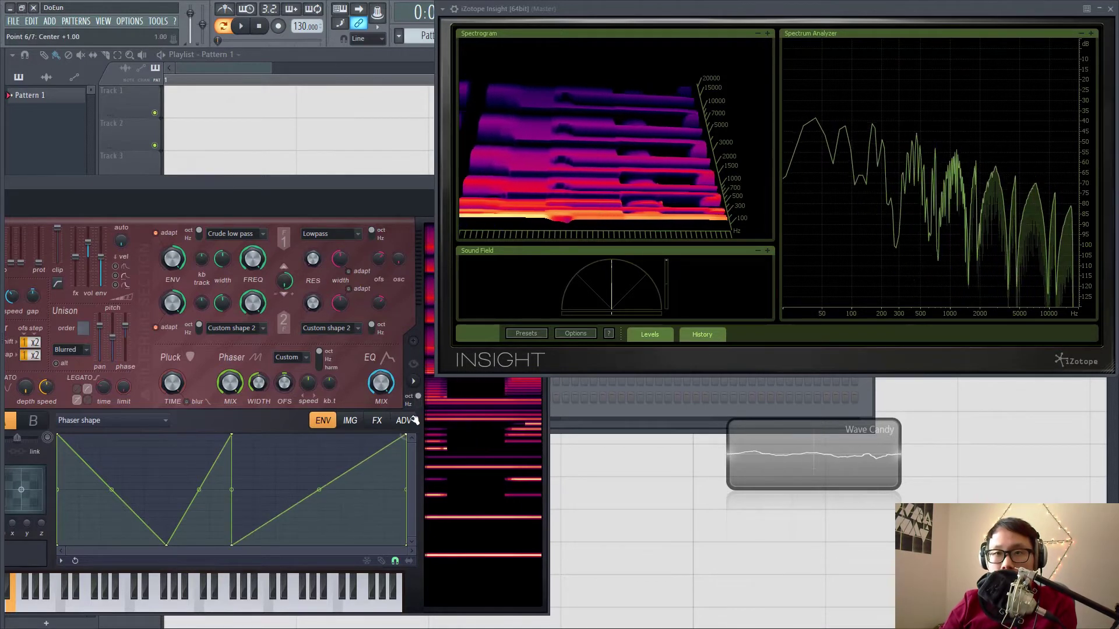
right_click(375, 460)
drag(376, 460, 272, 436)
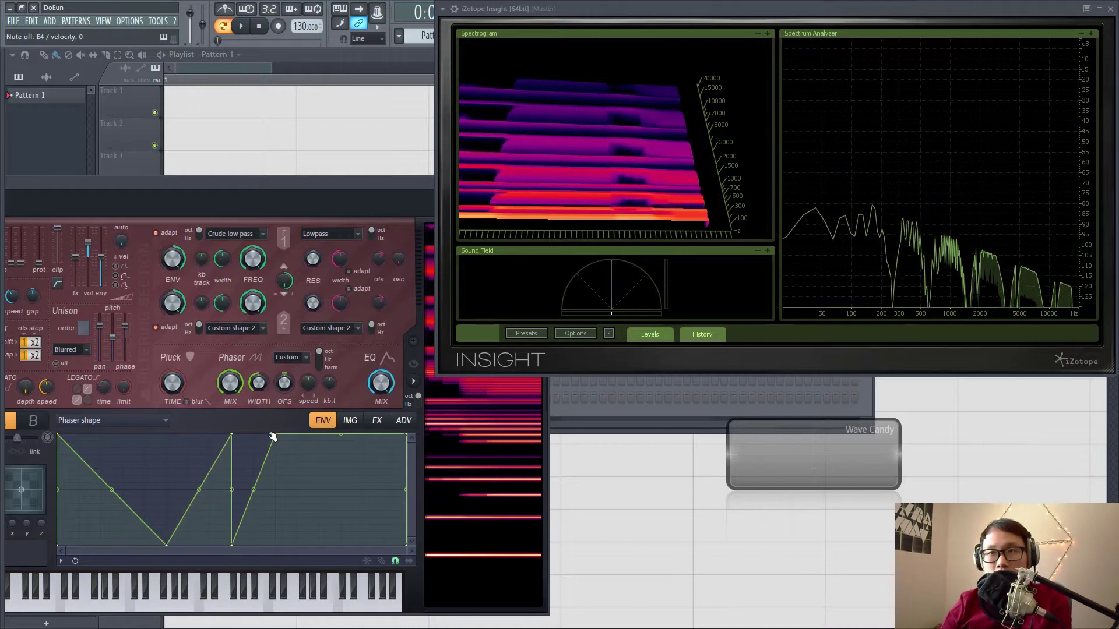